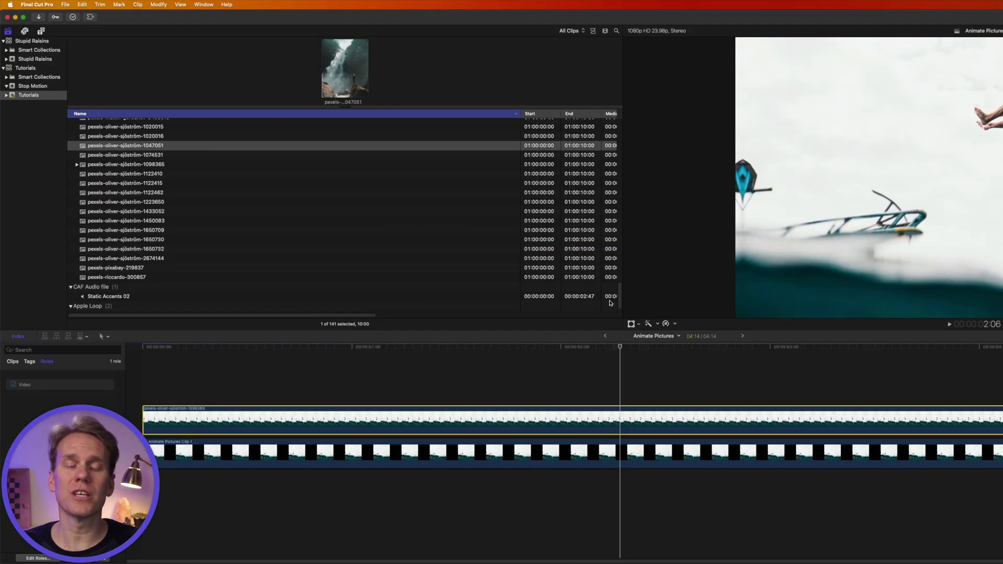
Quit Final Cut Pro and open the Kaushan Script font page on Font Squirrel
click(36, 5)
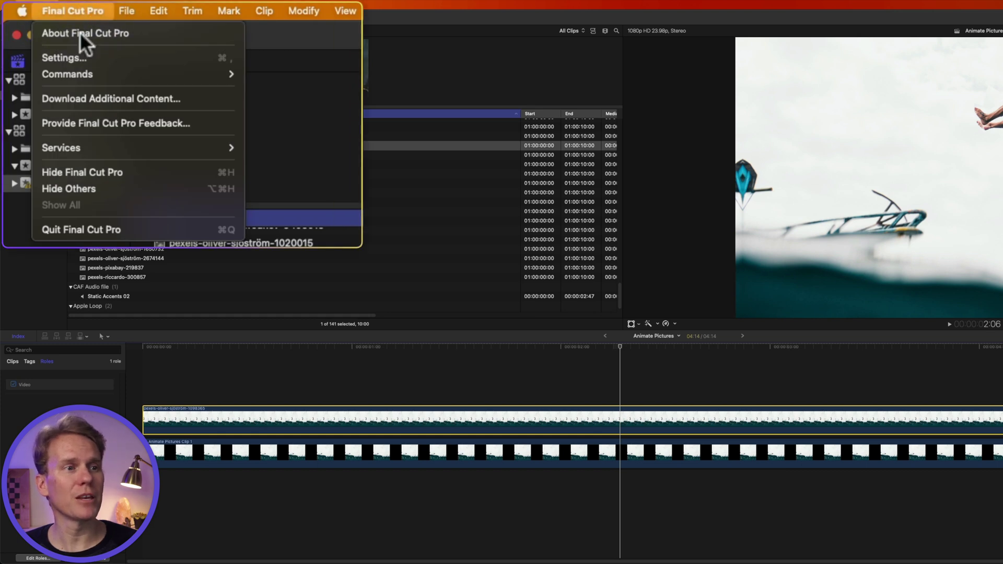
key(super+q)
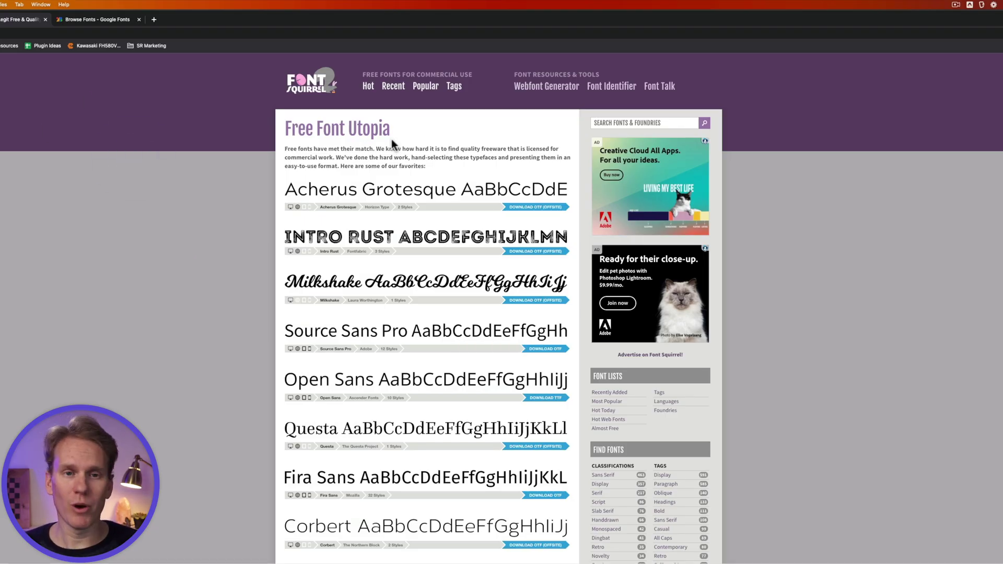
scroll(409, 156, down, 10)
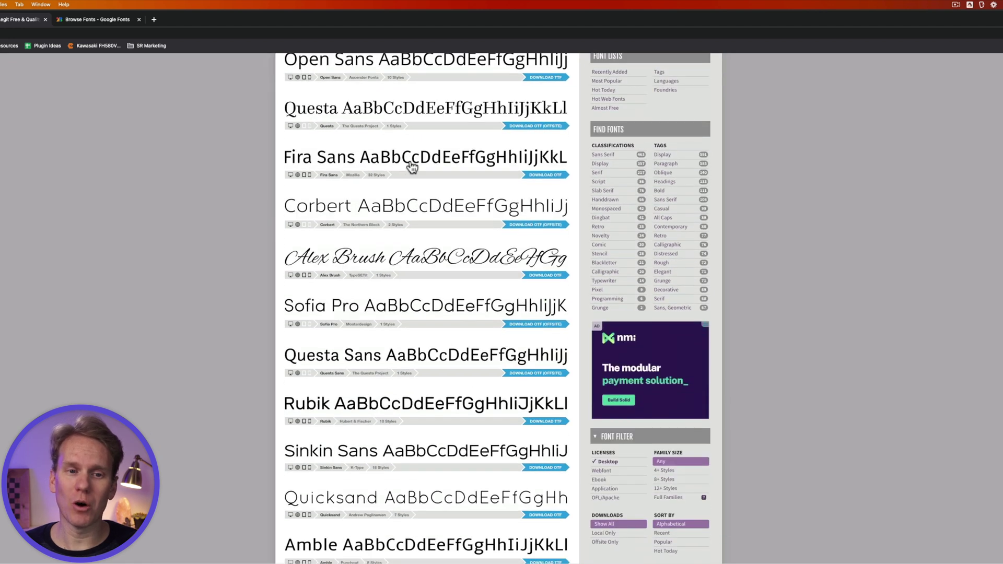
scroll(412, 167, down, 7)
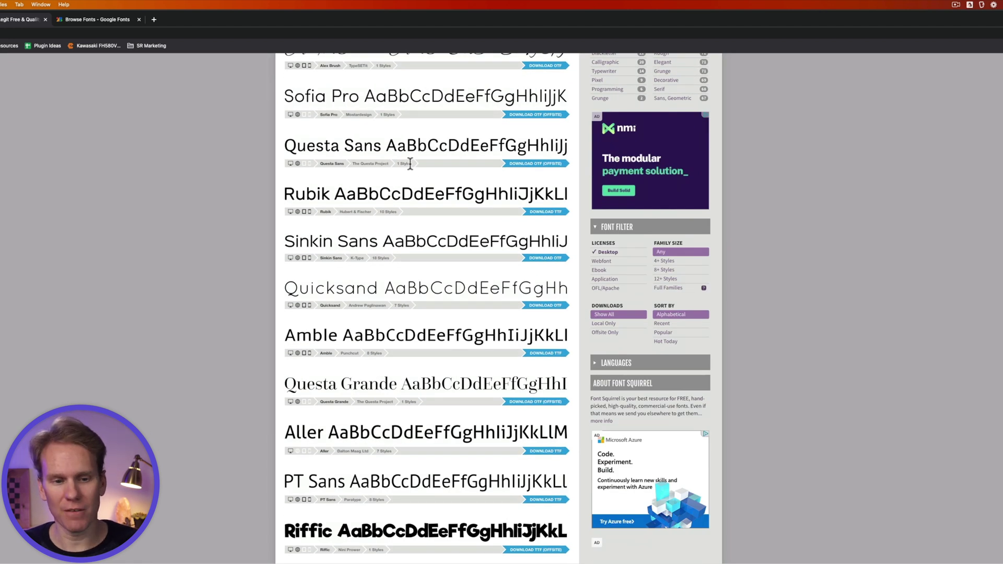
scroll(416, 173, down, 12)
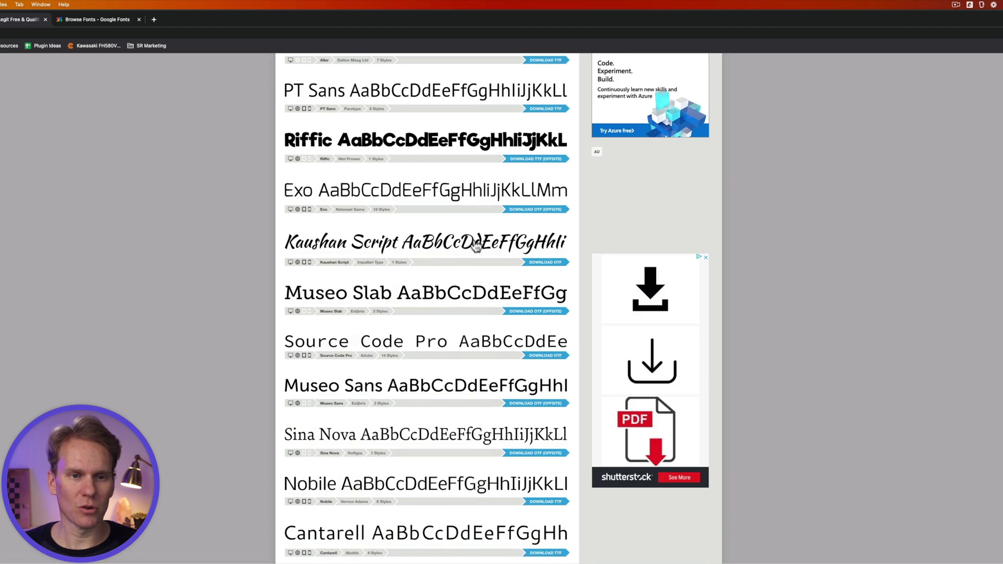
click(418, 248)
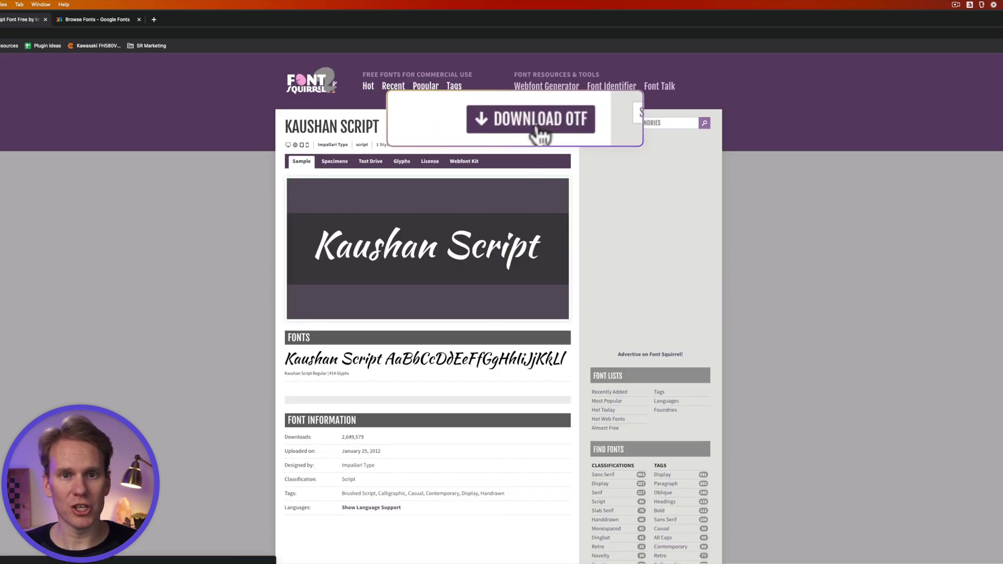
On Google Fonts, search 'fat' and open the Abril Fatface specimen page
click(108, 20)
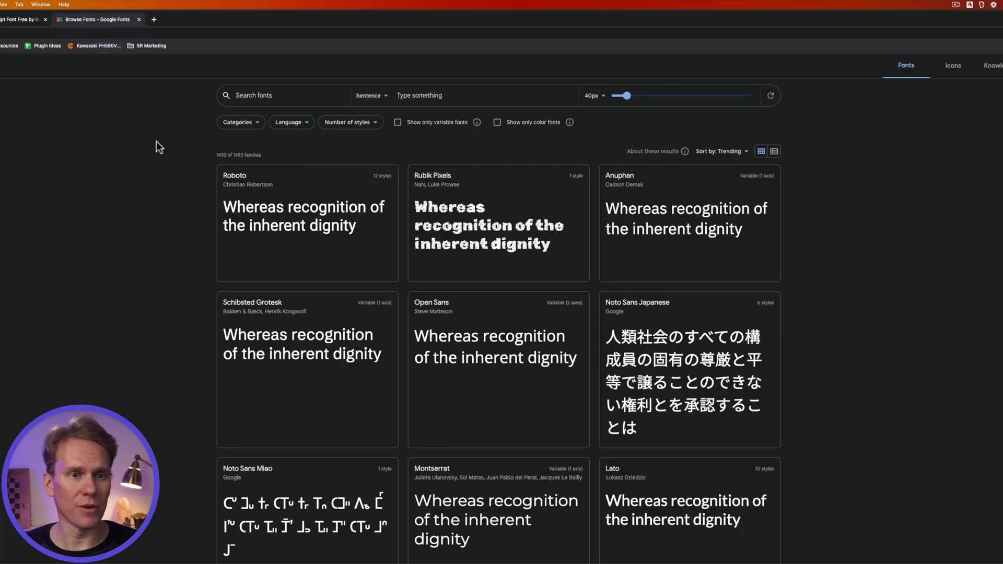
scroll(180, 199, down, 10)
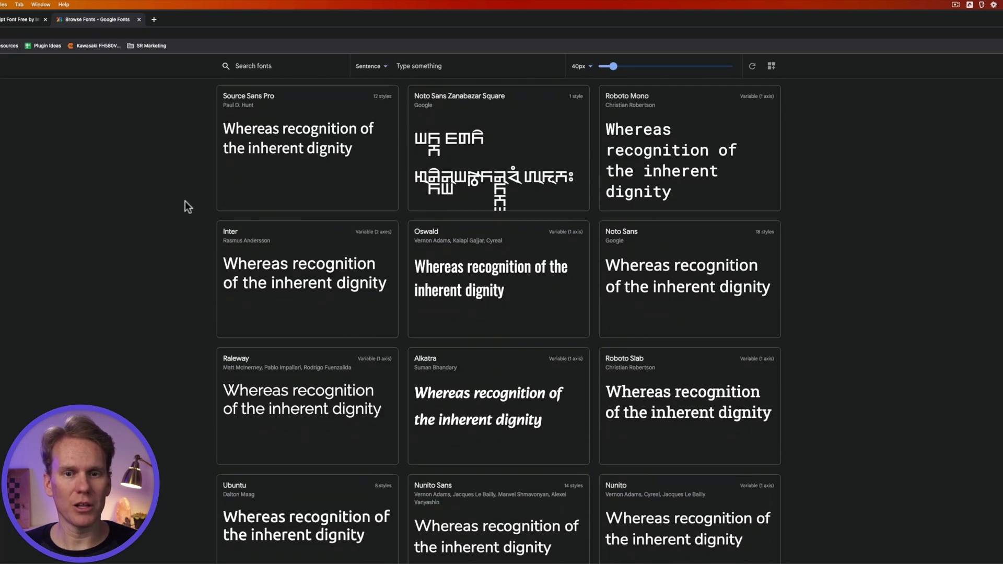
scroll(185, 202, up, 10)
click(224, 124)
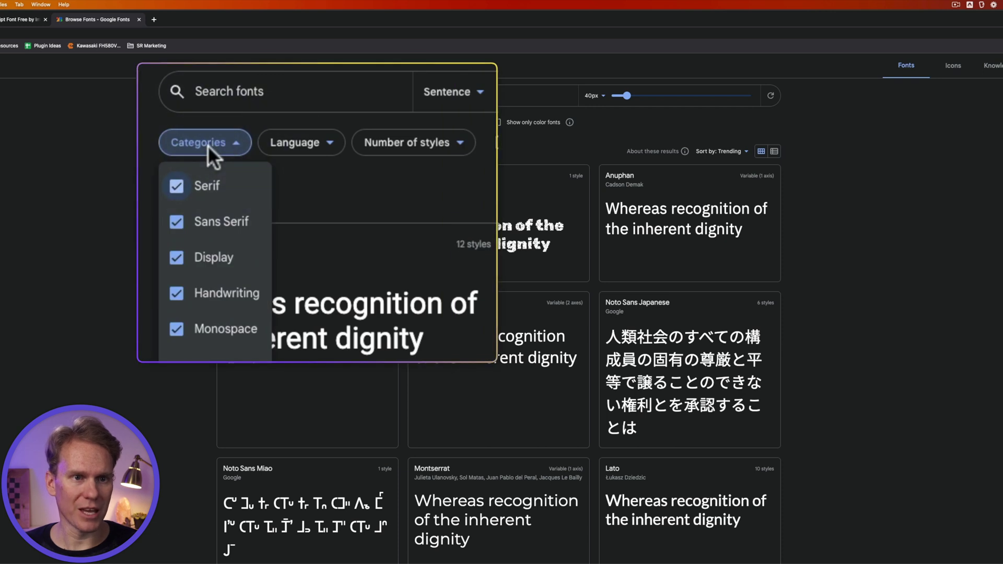
click(312, 89)
text(fat)
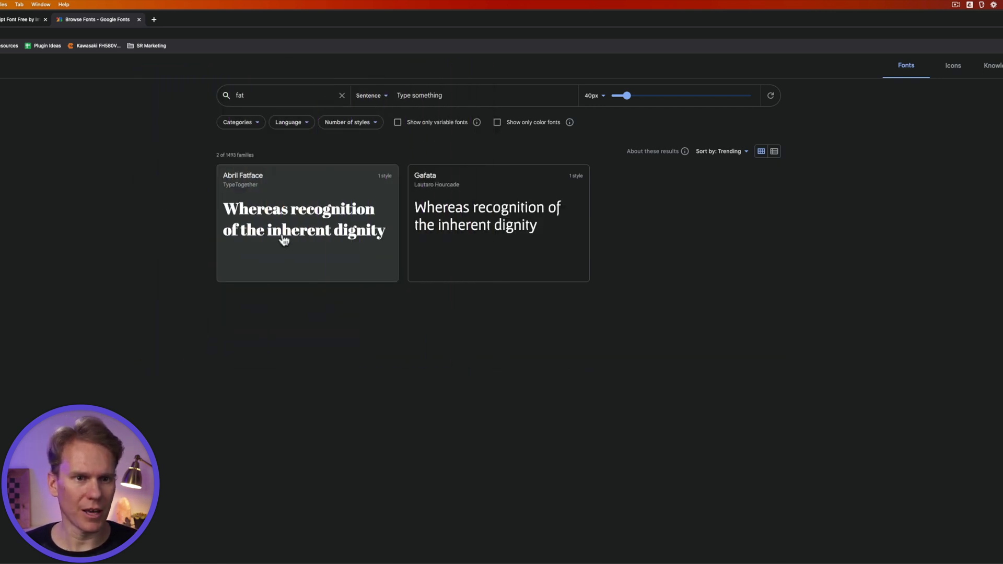
click(284, 239)
Preview 'Stupid Raisins' in Abril Fatface and download the font family
click(340, 331)
text(S)
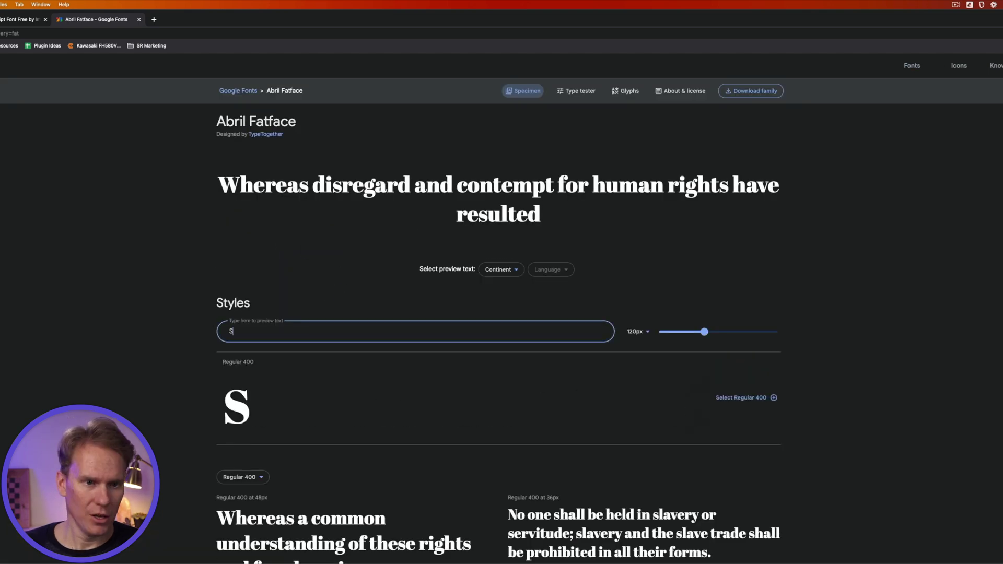
text(tupid Raisins)
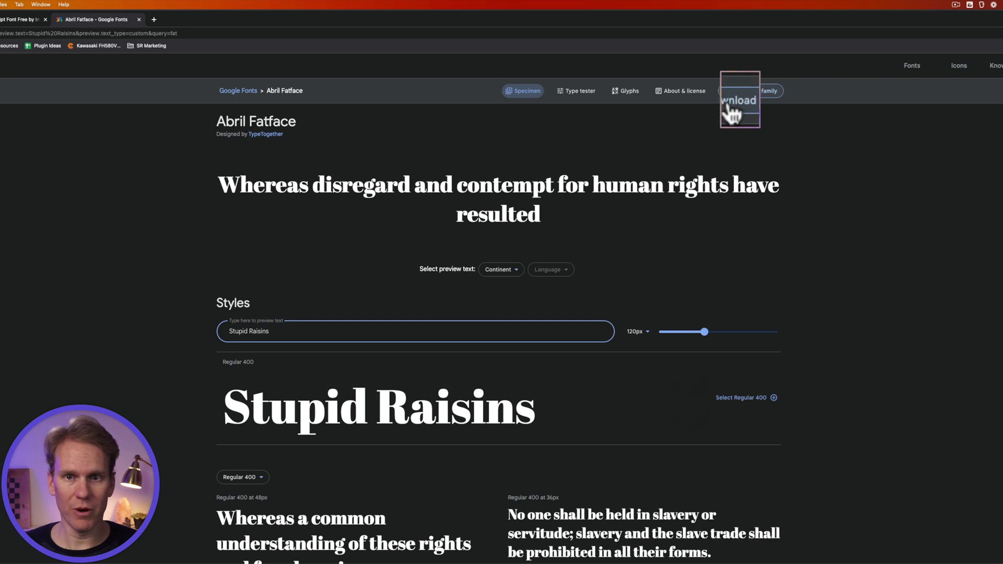
click(746, 91)
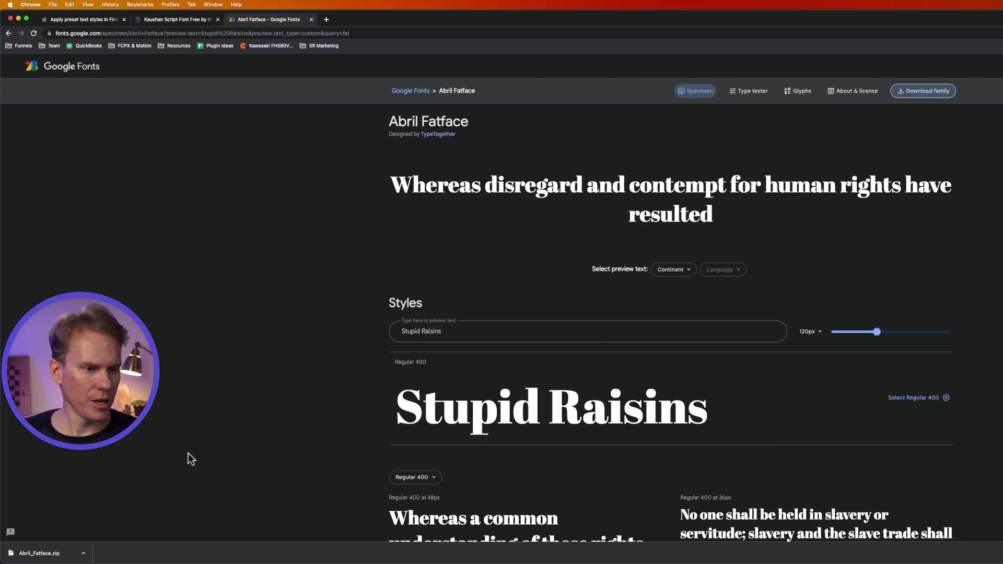
Unzip Abril_Fatface.zip and open AbrilFatface-Regular.ttf from the extracted folder
click(140, 531)
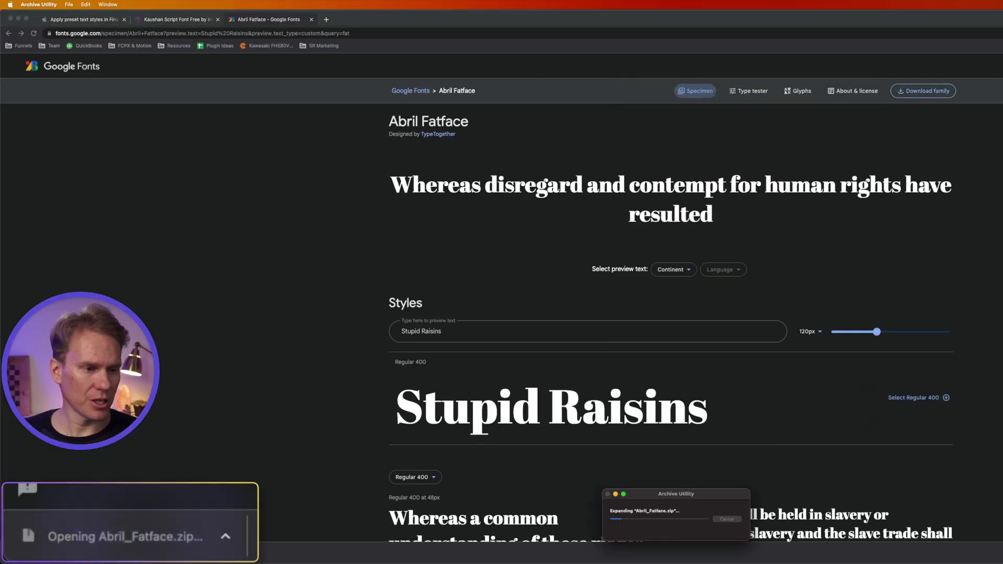
double_click(559, 59)
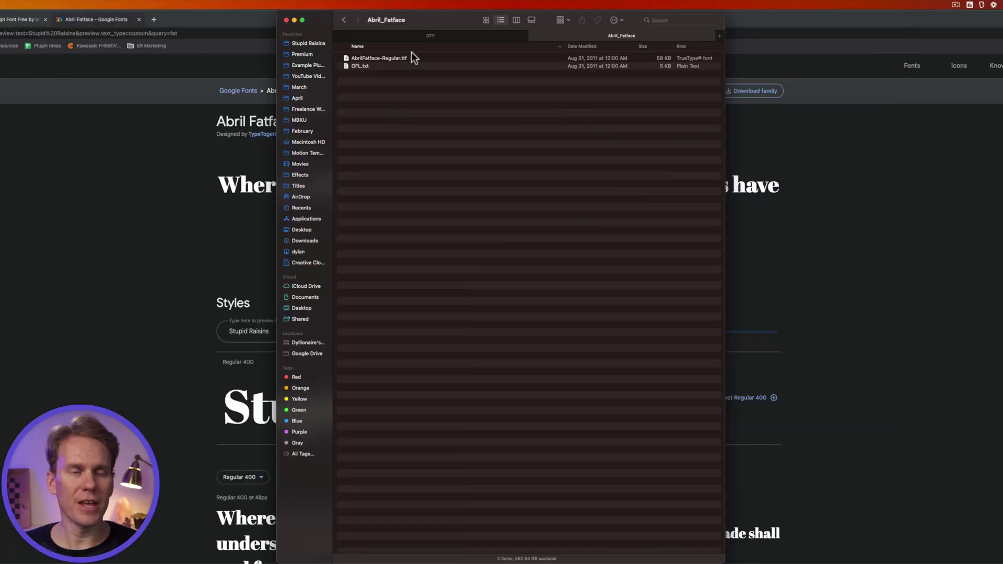
click(411, 59)
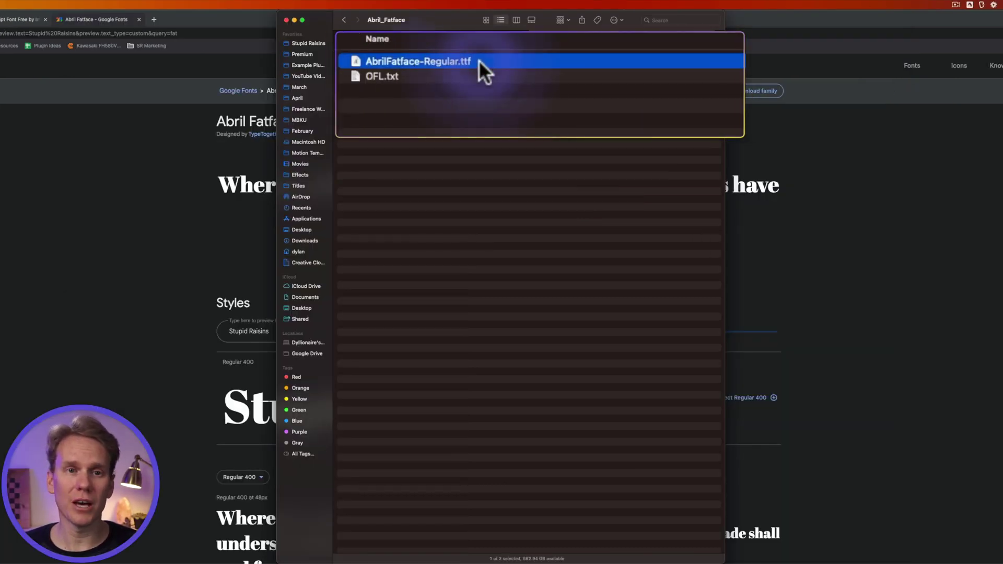
double_click(411, 59)
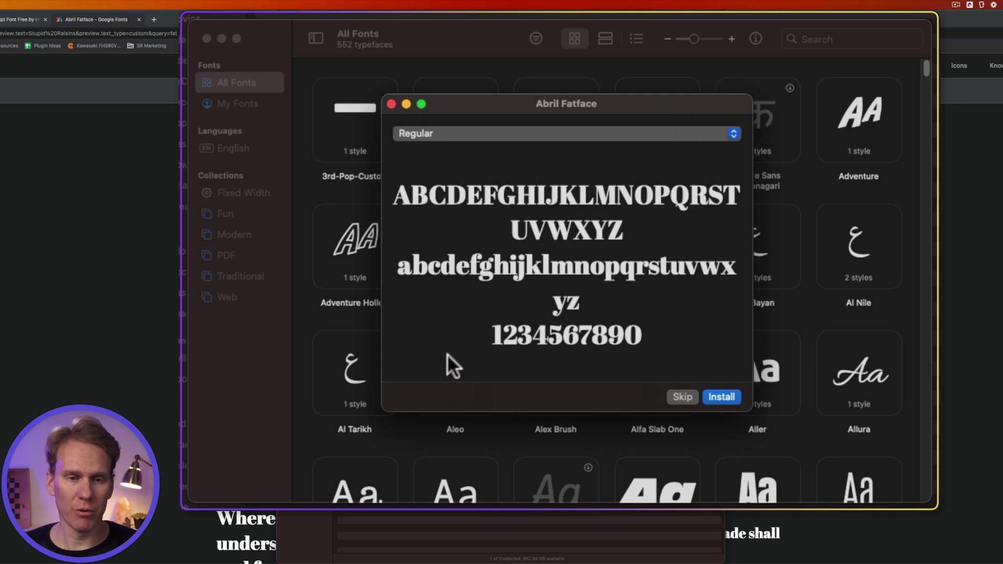
Install Abril Fatface, search Font Book for 'fatface' and view its character repertoire
click(721, 397)
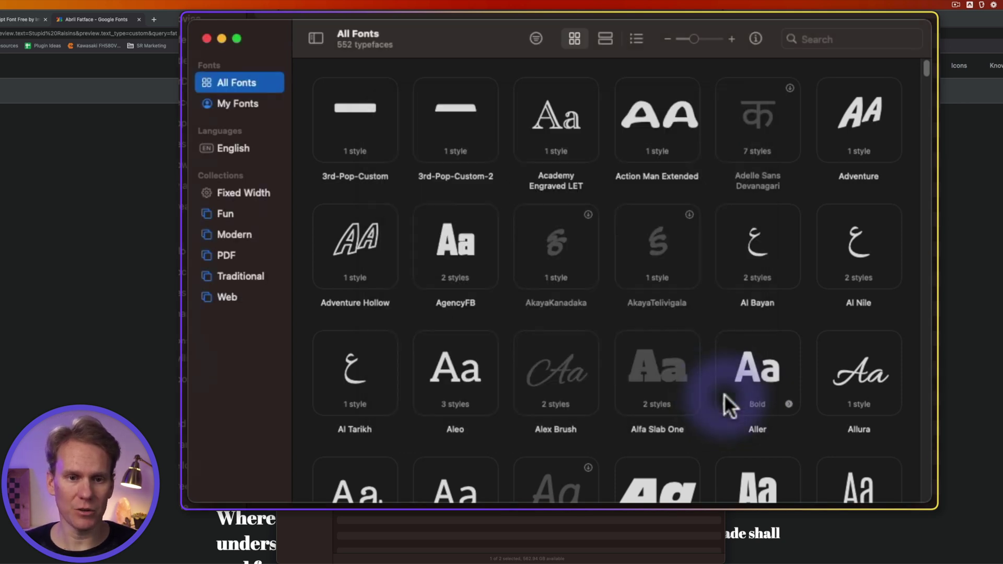
key(super+f)
text(f)
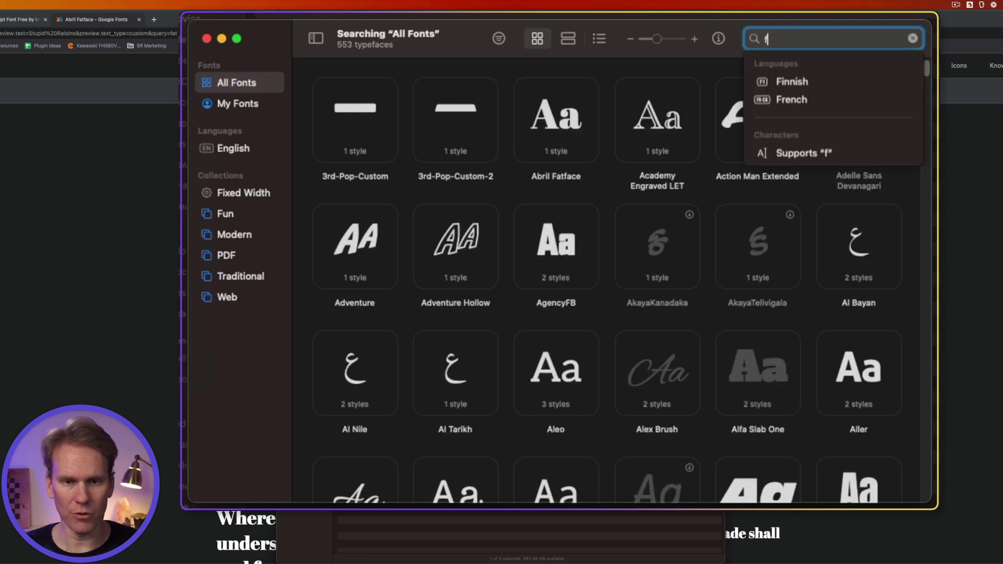
text(atfac)
key(Return)
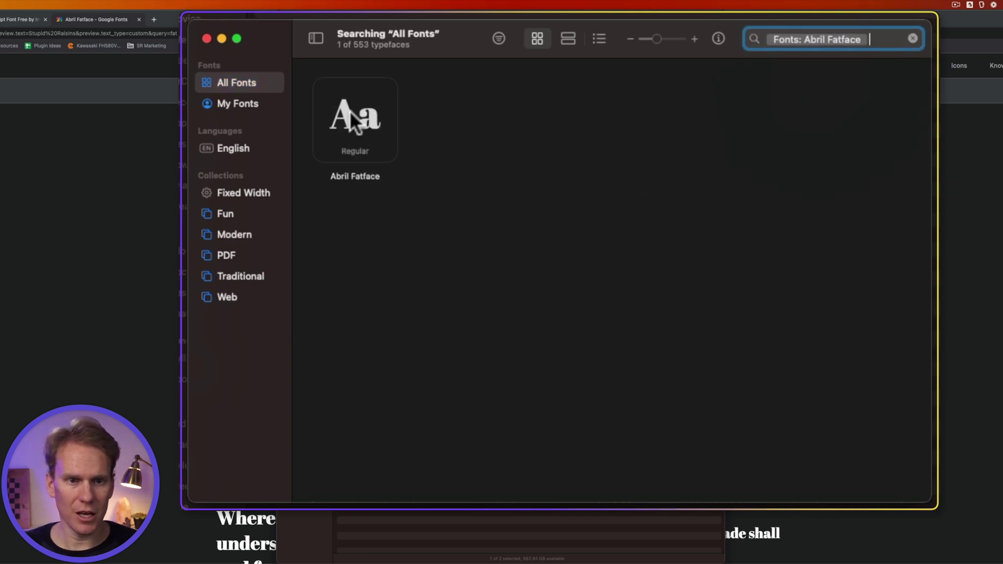
double_click(350, 111)
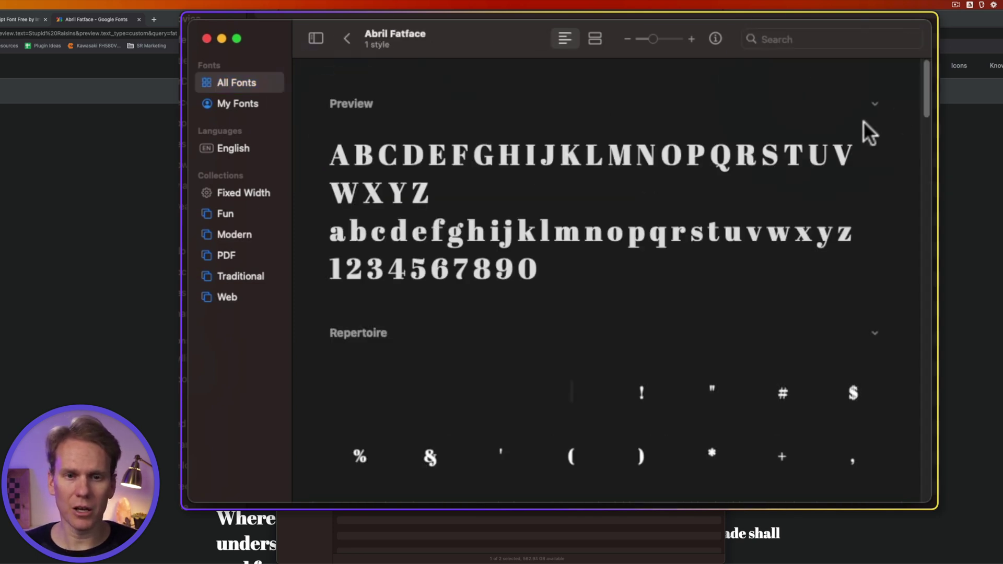
drag(920, 92, 911, 302)
scroll(904, 275, down, 4)
scroll(905, 275, up, 15)
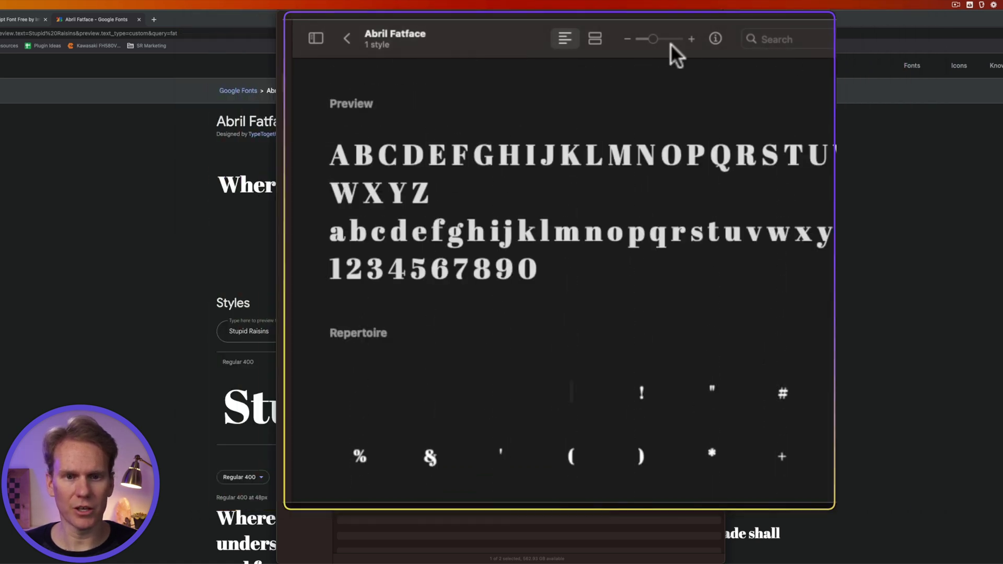
Add Varien.otf through Varien-Italic Outline.otf from Fonts > Varien – Logo Type > OTF to the current user
click(58, 4)
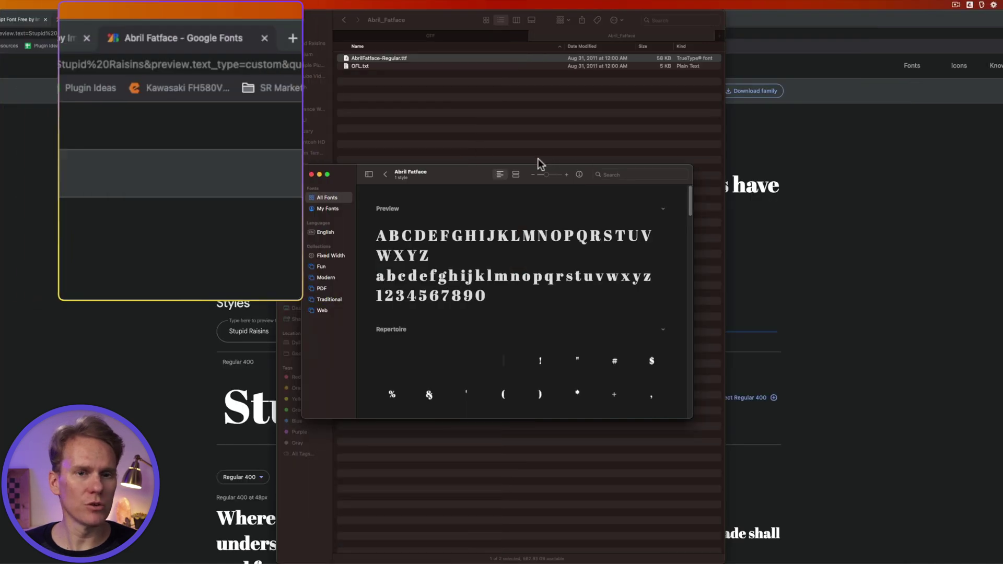
click(672, 175)
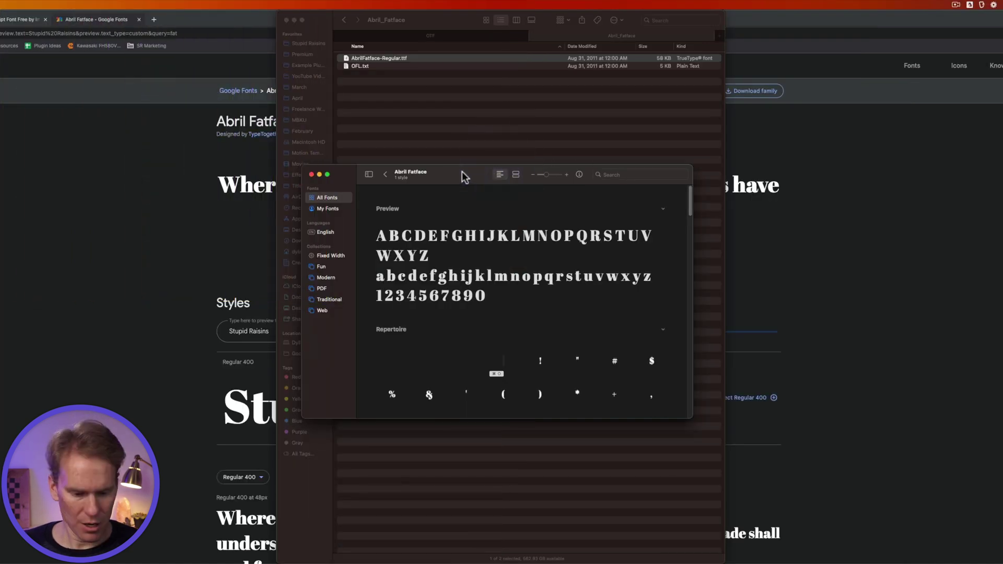
key(super+o)
click(218, 83)
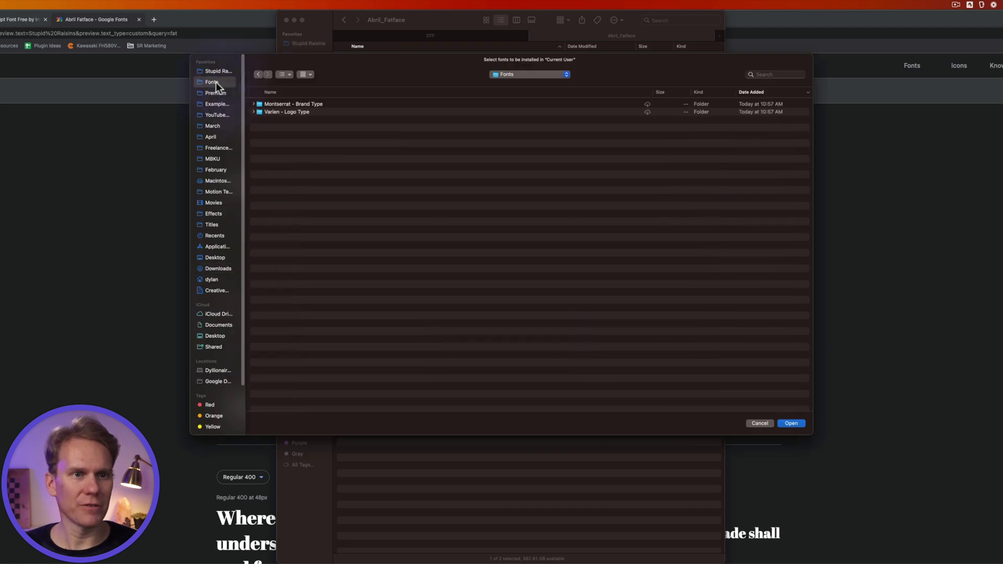
click(254, 113)
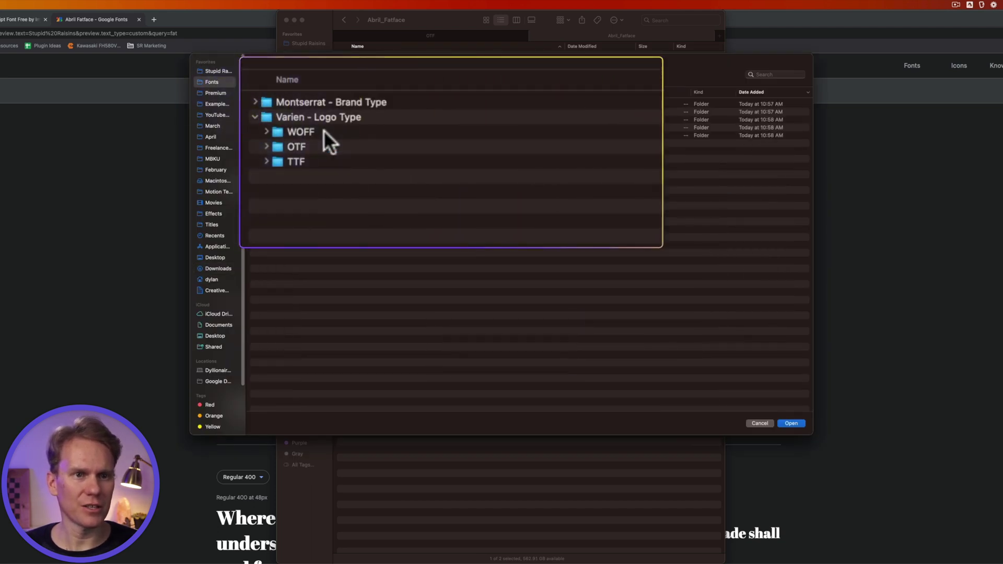
click(266, 146)
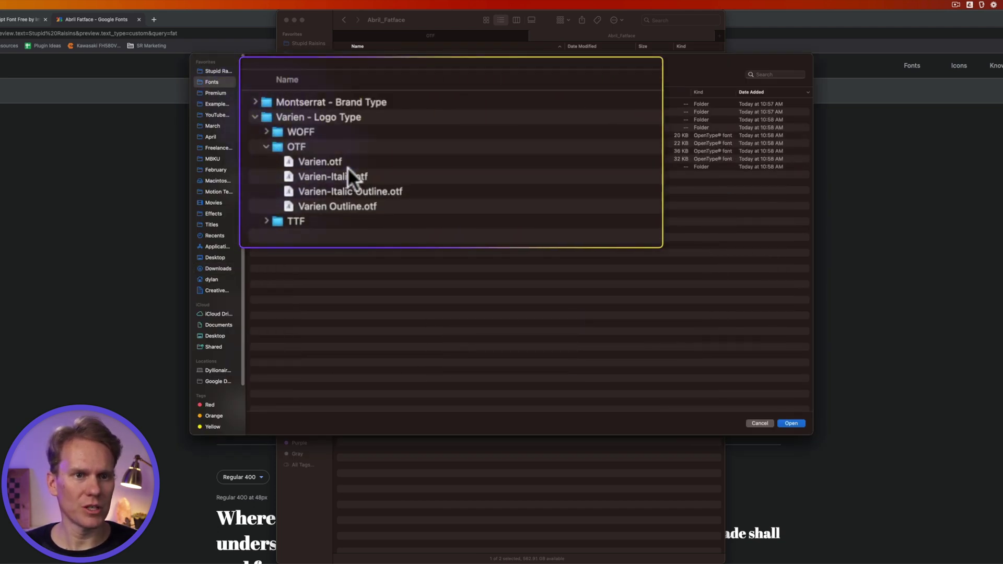
click(369, 161)
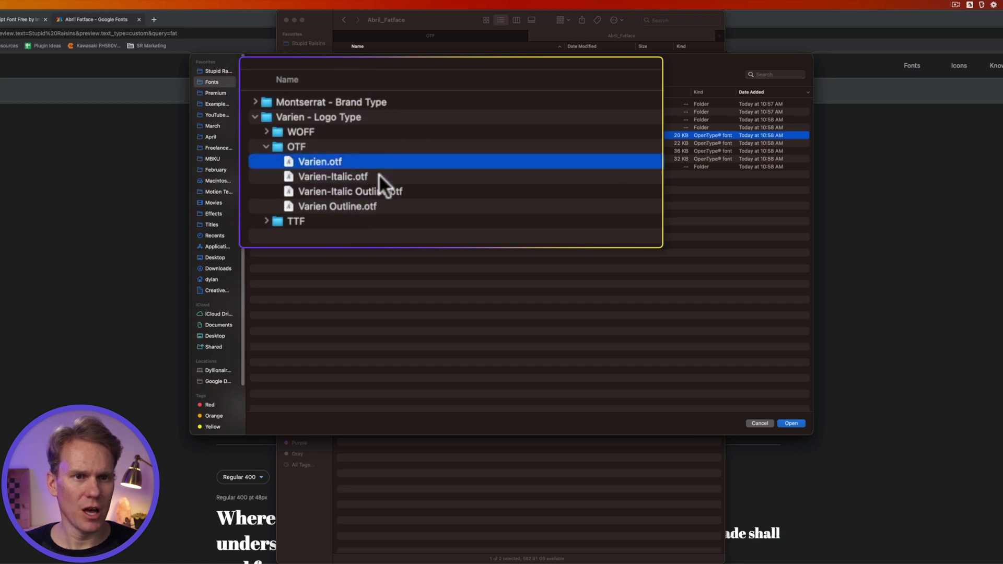
shift+click(407, 191)
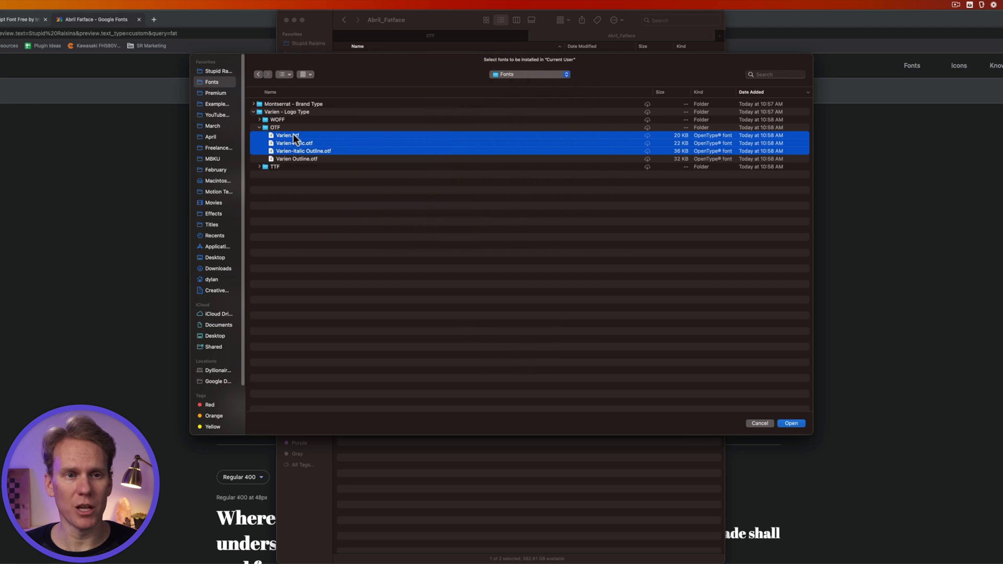
click(790, 423)
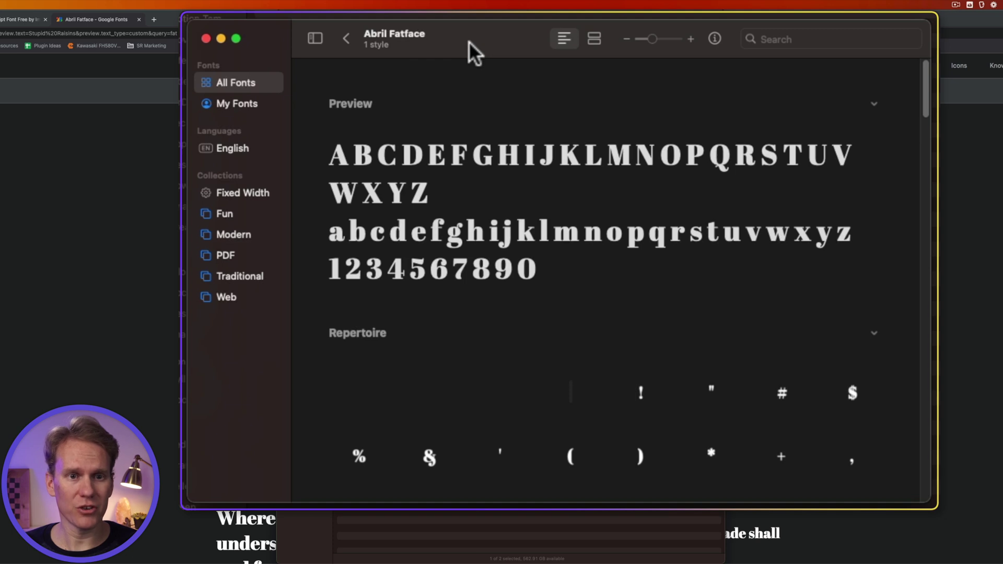
Filter Font Book to families containing 'varien' and open the Varien font details
key(super+f)
text(varien)
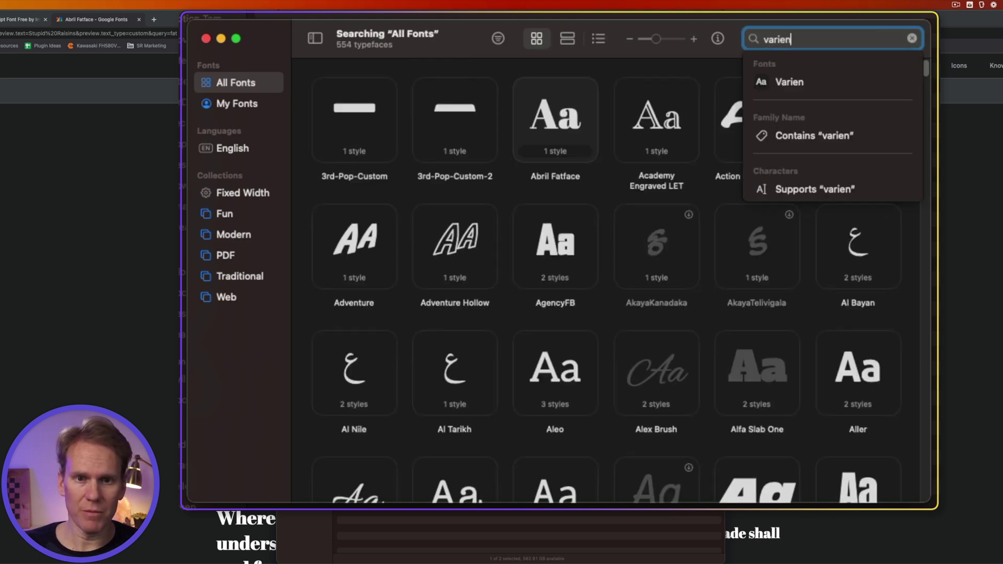
key(Down)
key(Down)
key(Return)
double_click(370, 116)
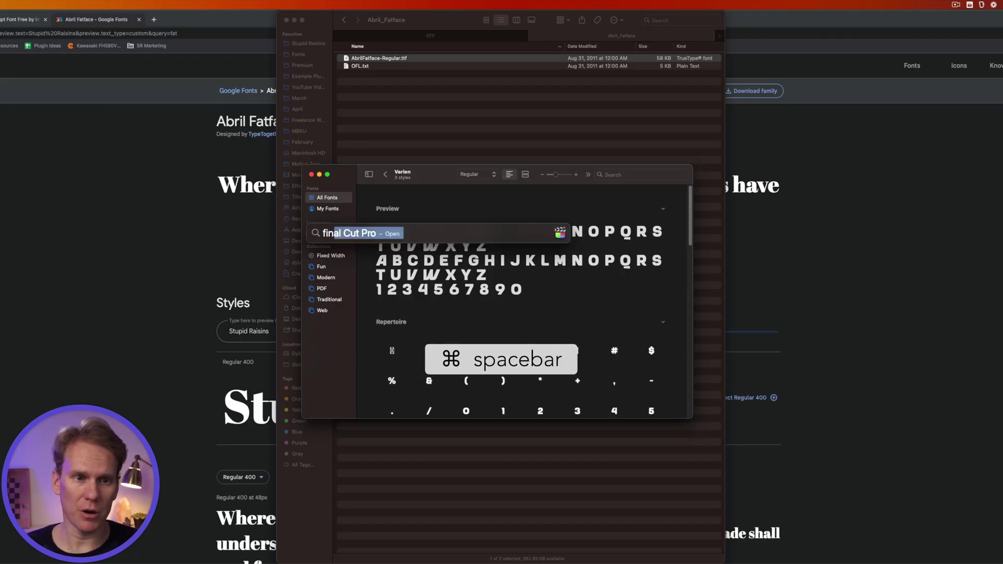
Launch Final Cut Pro and place the Custom title above the diving clip
text(al)
key(Return)
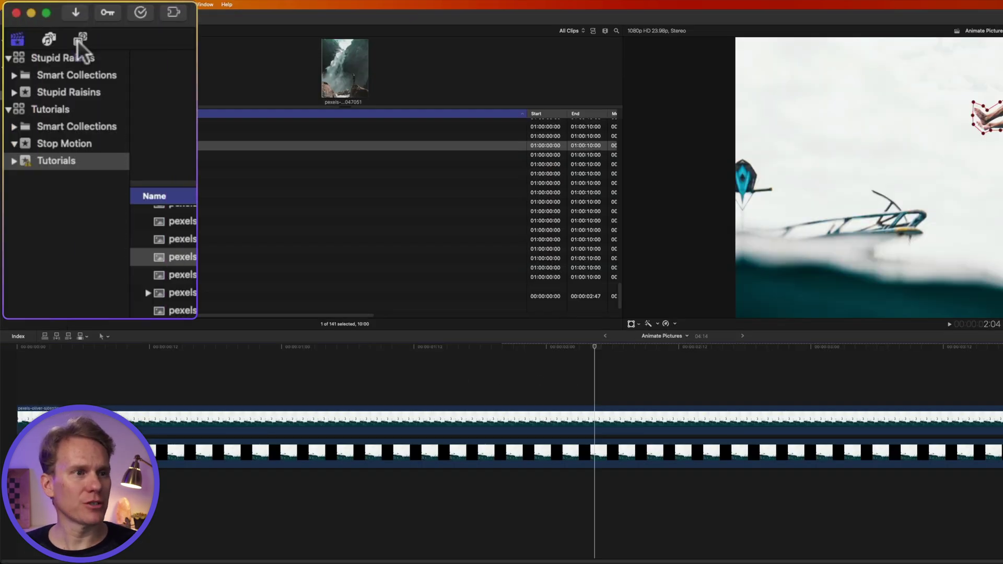
click(78, 40)
scroll(94, 198, up, 10)
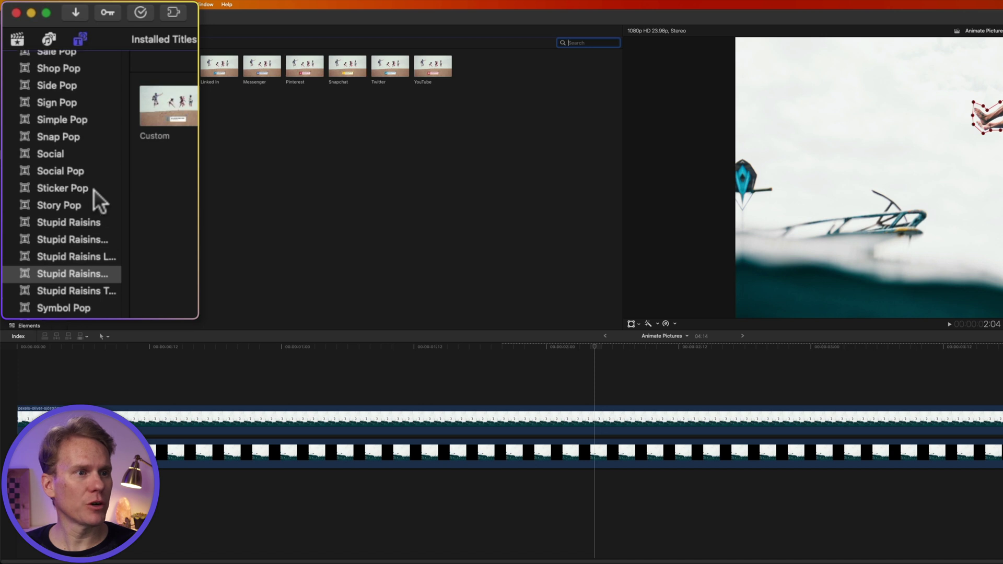
click(71, 213)
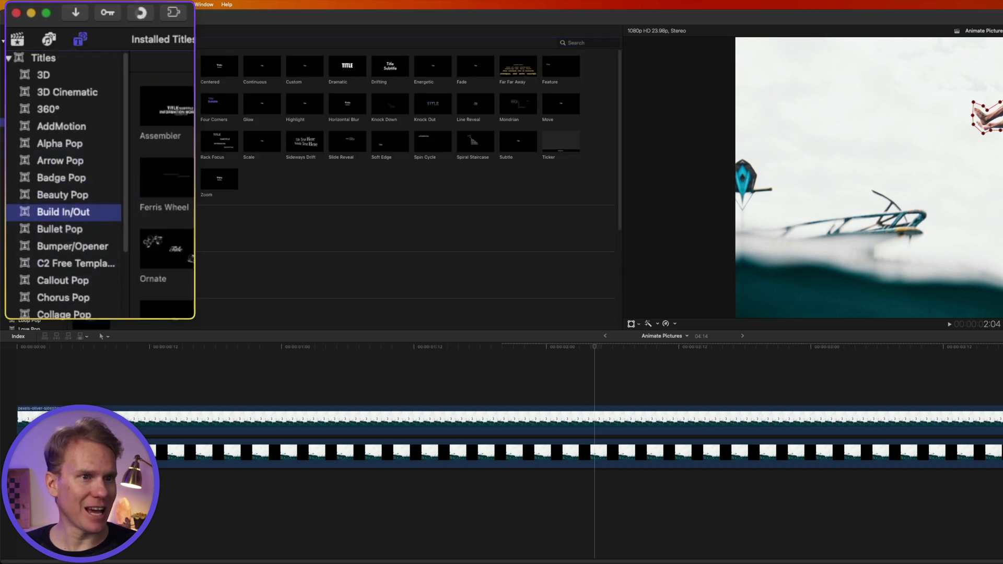
drag(292, 69, 170, 383)
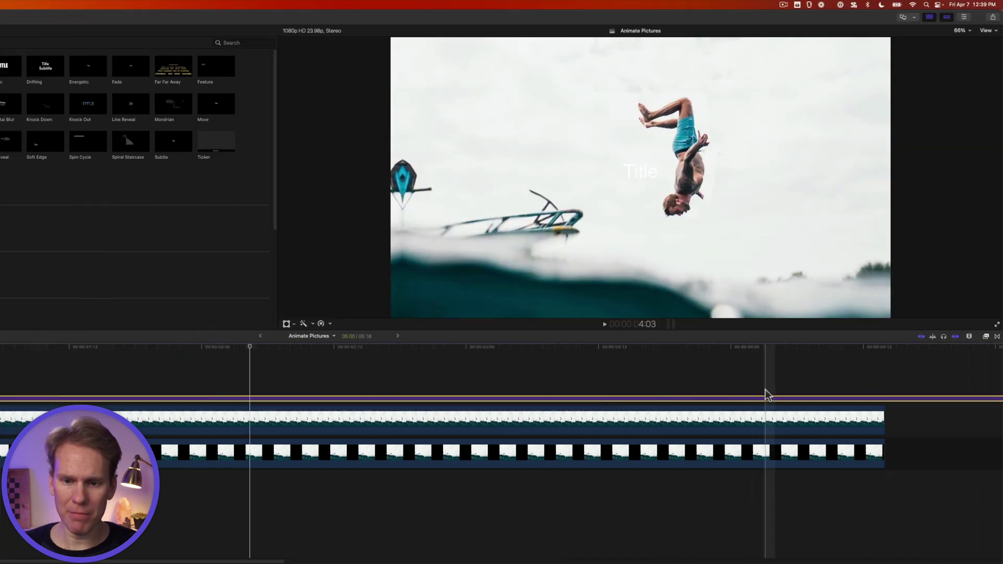
Trim the title's end to the skim point and select its placeholder text in the Inspector
key(alt+bracketright)
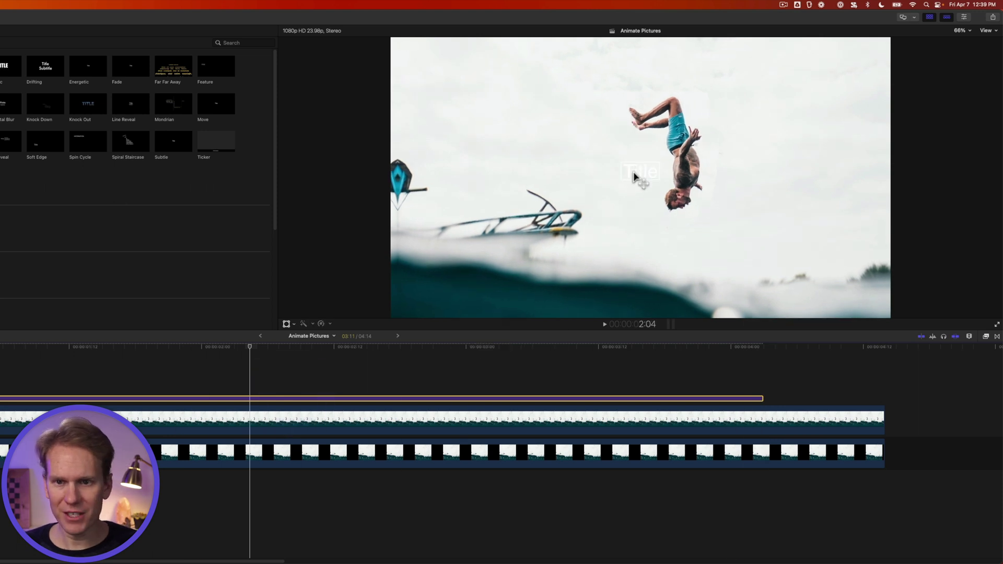
key(Right)
key(Right)
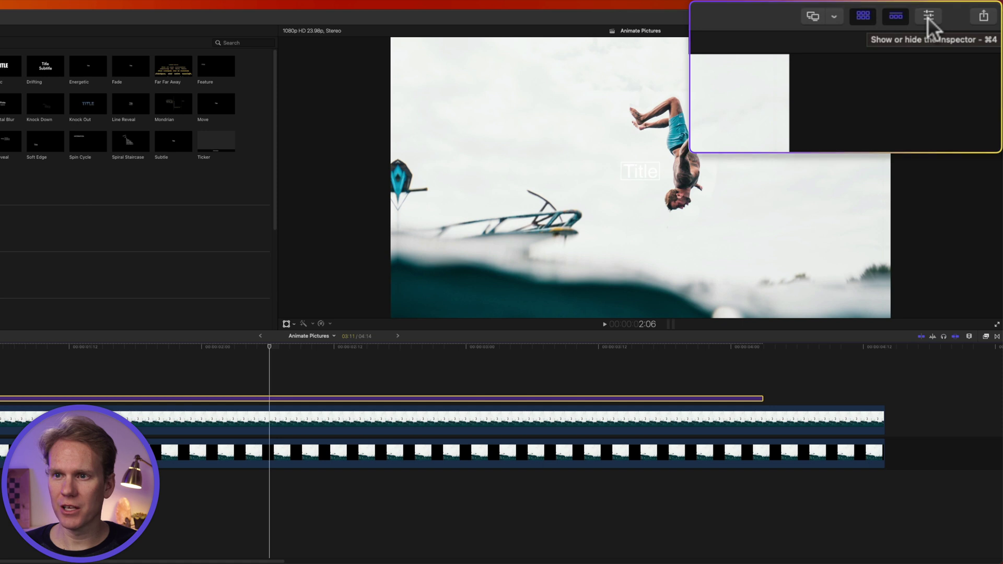
click(963, 17)
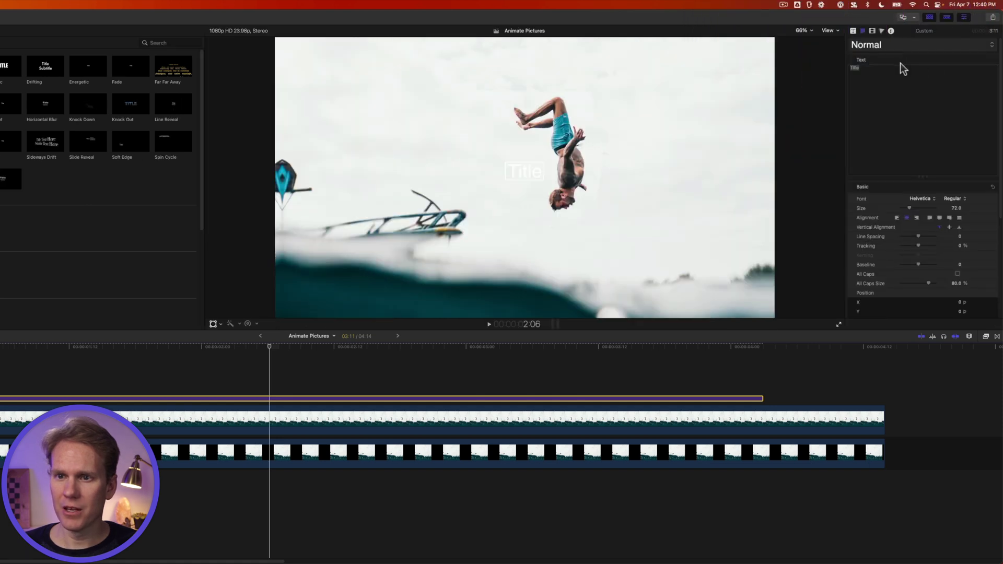
click(747, 78)
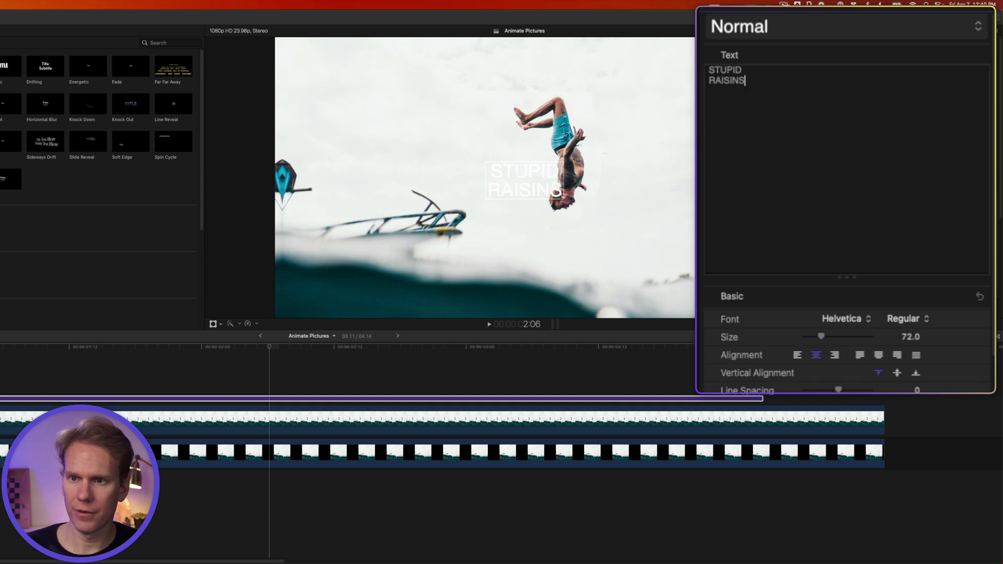
Set the title font to Abril Fatface
click(846, 291)
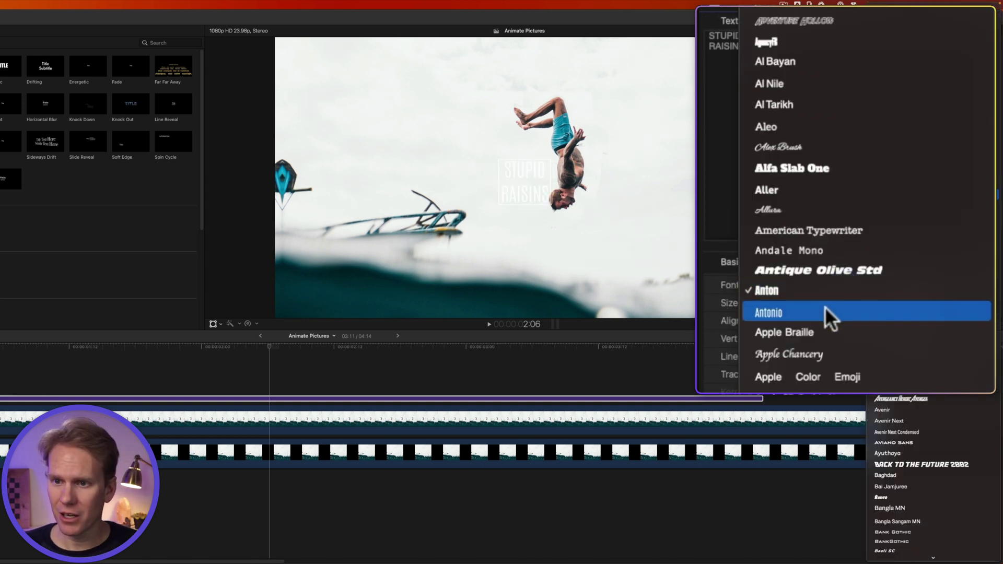
scroll(812, 168, up, 3)
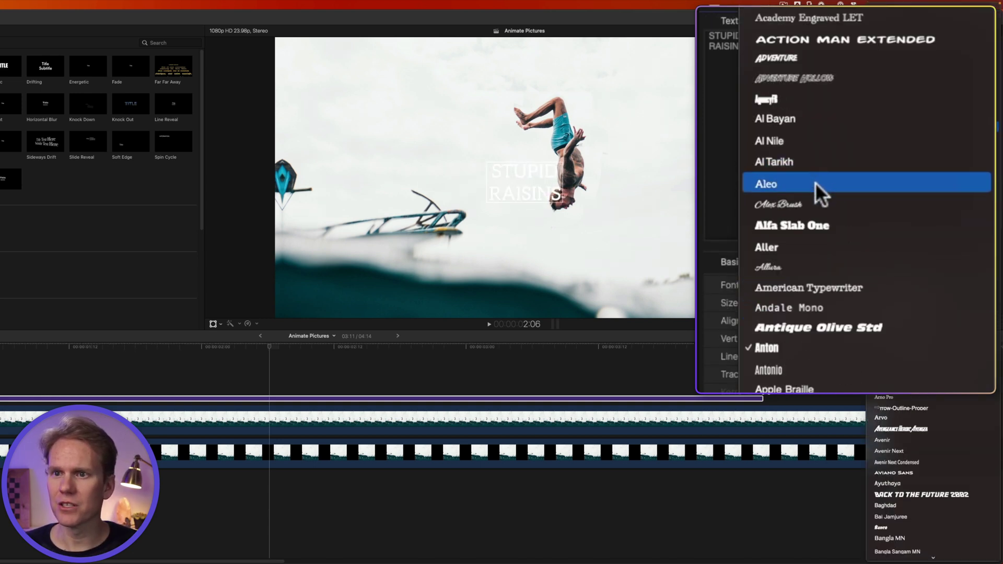
text(ab)
key(Return)
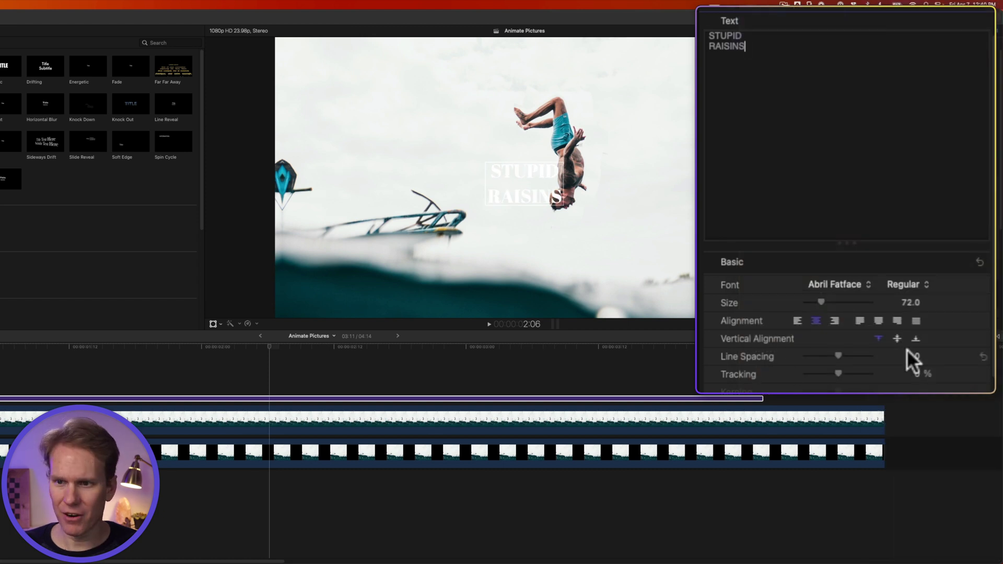
Make the title's face colour purple
scroll(908, 352, down, 10)
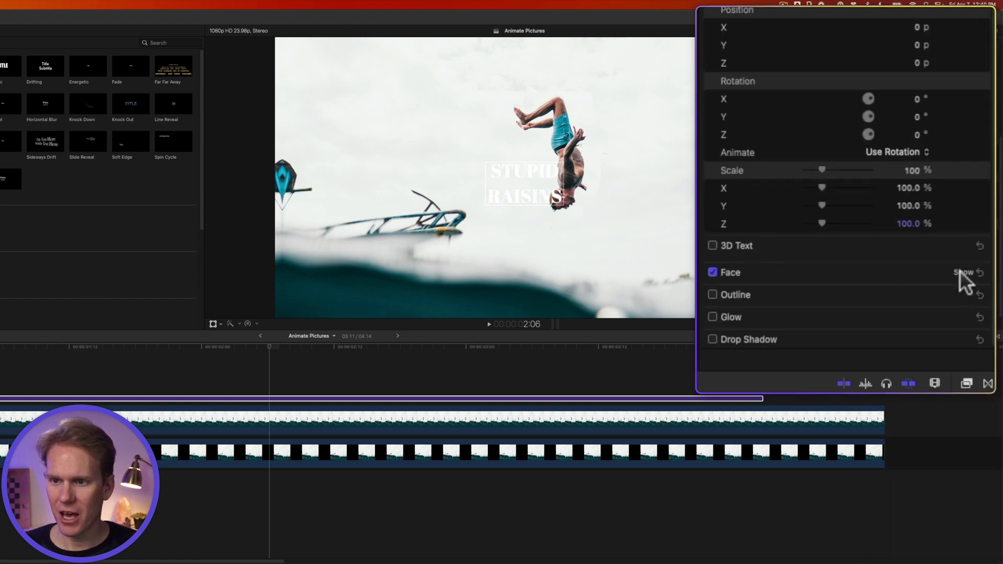
click(962, 272)
click(901, 309)
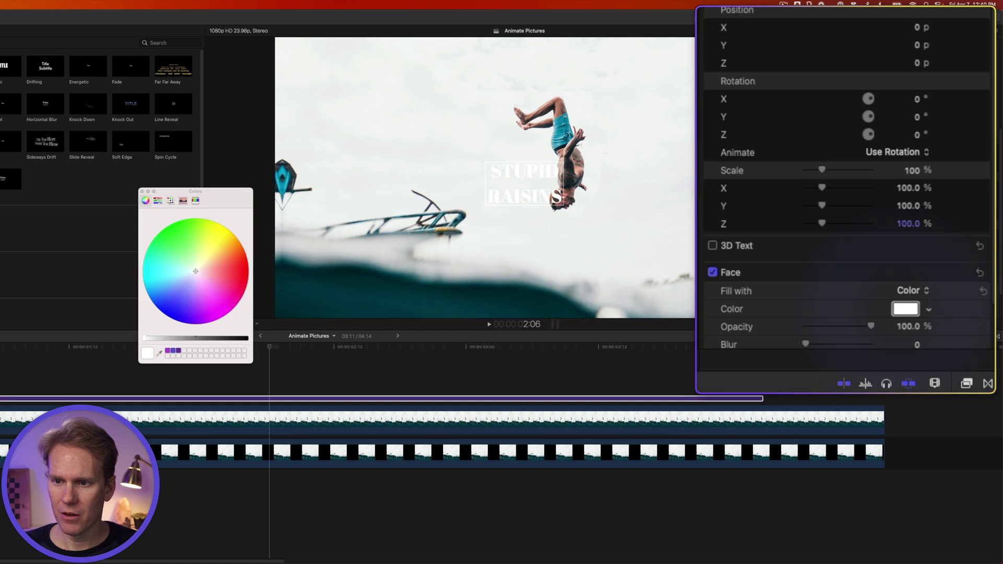
drag(230, 198, 792, 122)
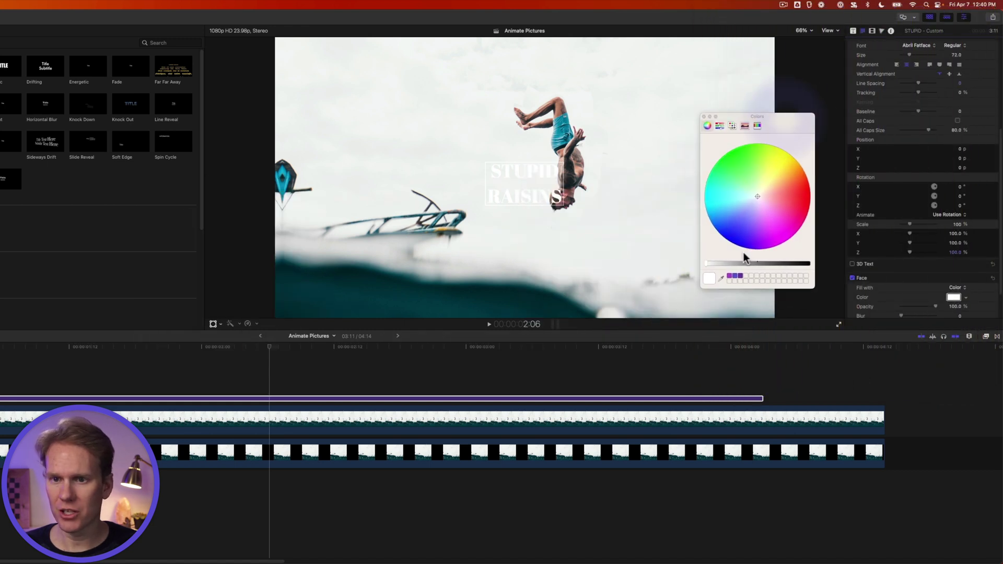
click(739, 276)
click(704, 117)
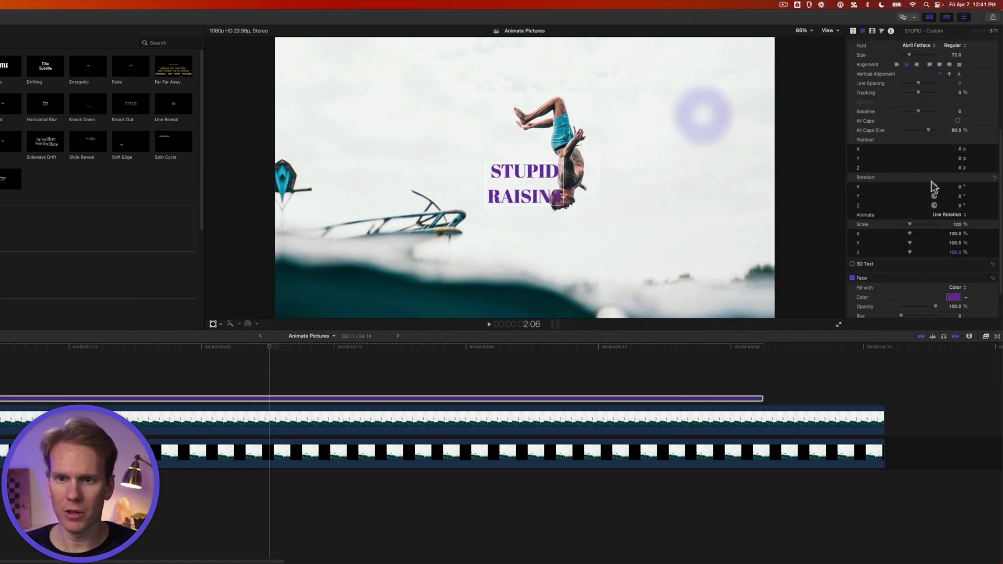
scroll(934, 187, up, 5)
click(957, 204)
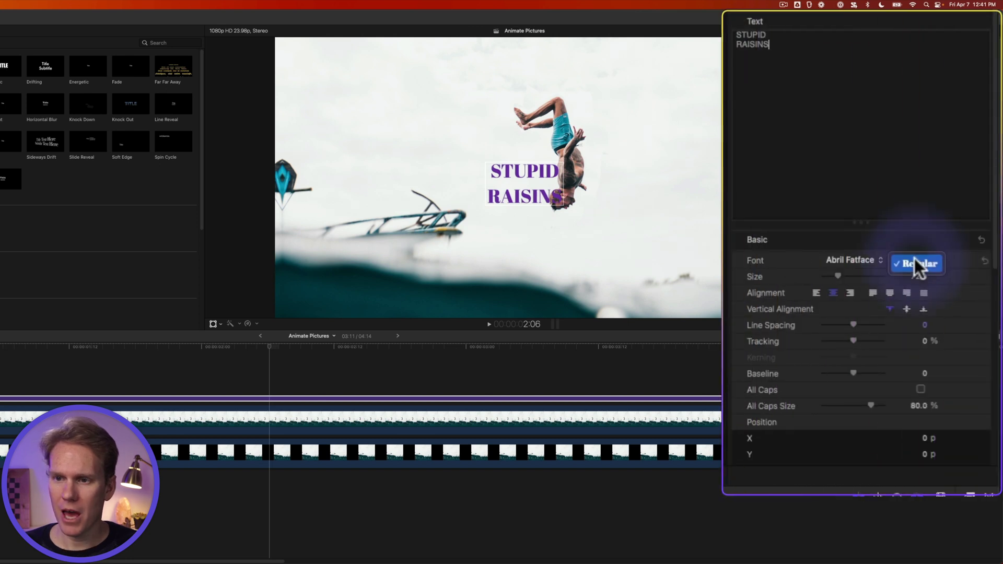
Keep the Regular style, enlarge the text to size 179 and left-align it
click(914, 263)
drag(836, 275, 860, 276)
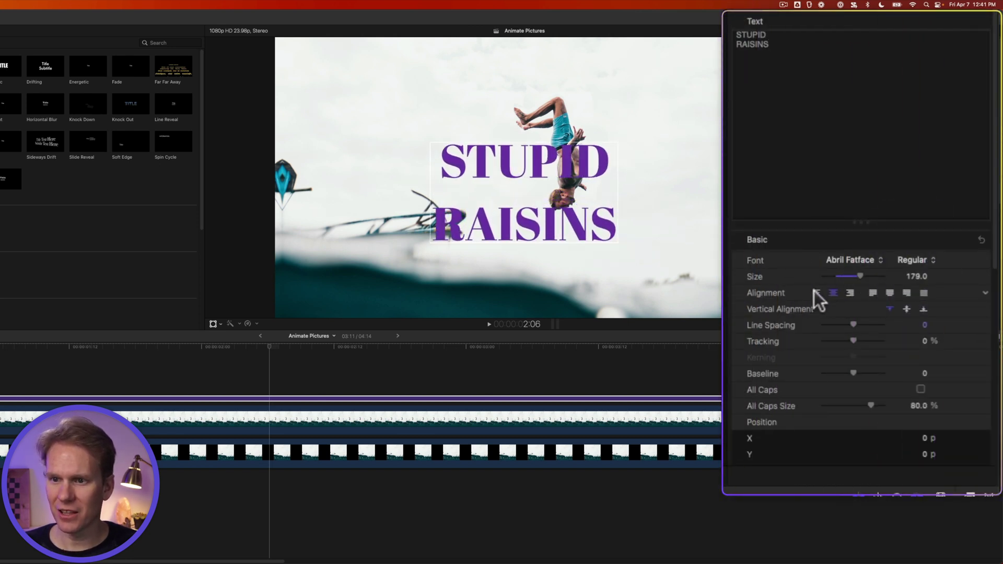
click(815, 292)
click(835, 294)
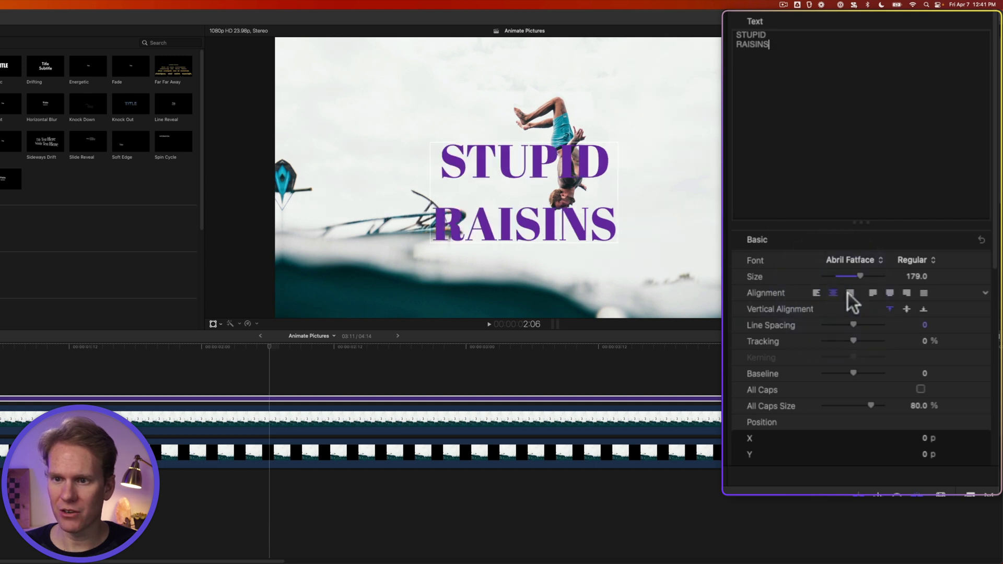
click(842, 294)
click(817, 292)
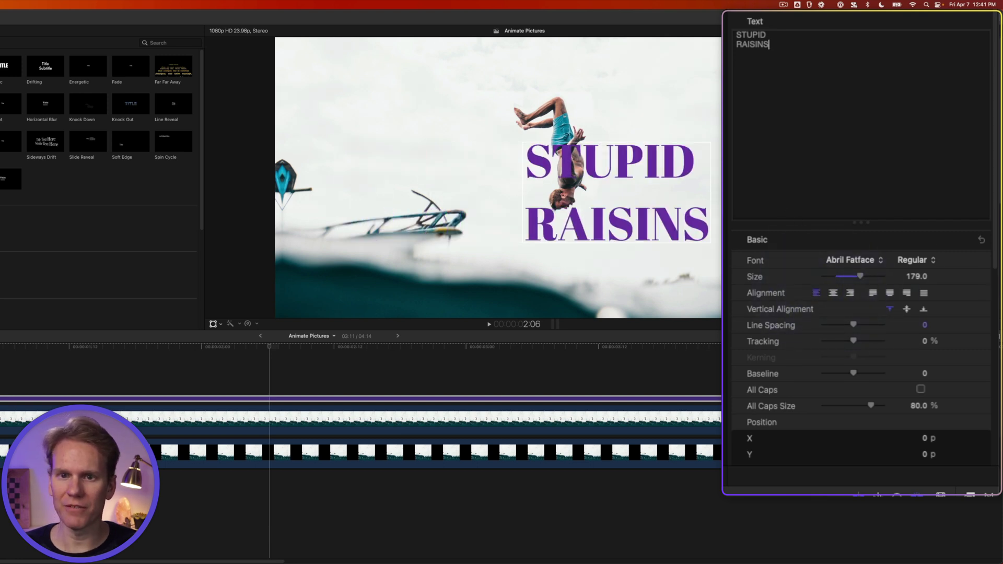
Tighten the title's line spacing to -68
mouse_move(854, 325)
mouse_down()
mouse_move(866, 323)
mouse_move(854, 328)
mouse_up()
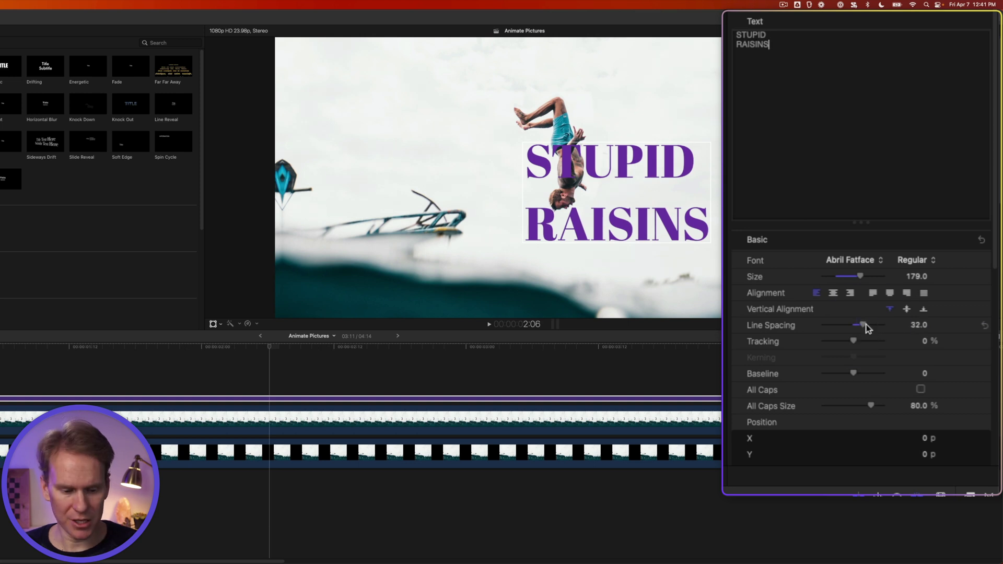
click(787, 47)
key(cmd+a)
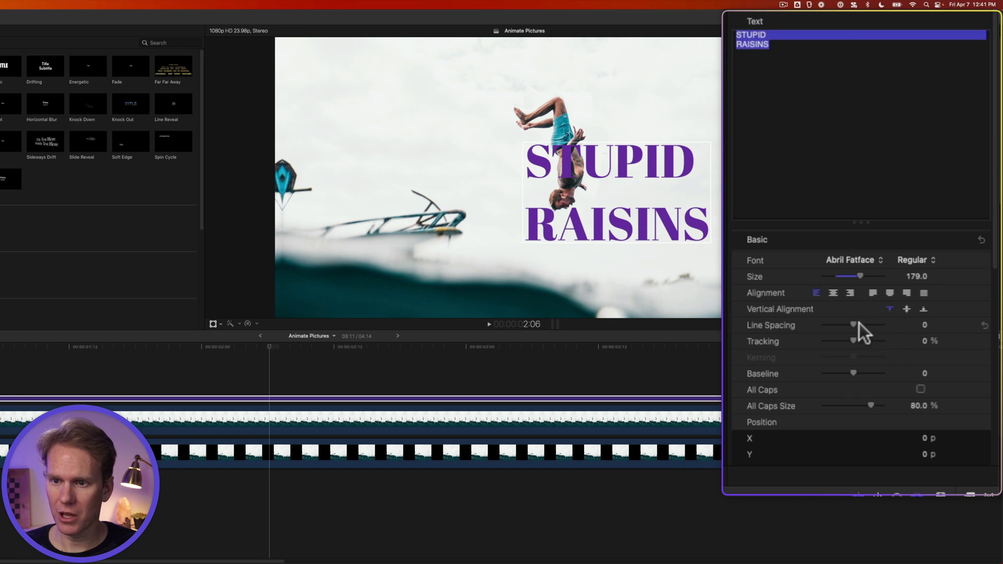
mouse_move(859, 324)
mouse_down()
mouse_move(834, 319)
mouse_move(854, 337)
mouse_up()
Turn on All Caps with the All Caps Size at 62.24%
scroll(854, 349, down, 2)
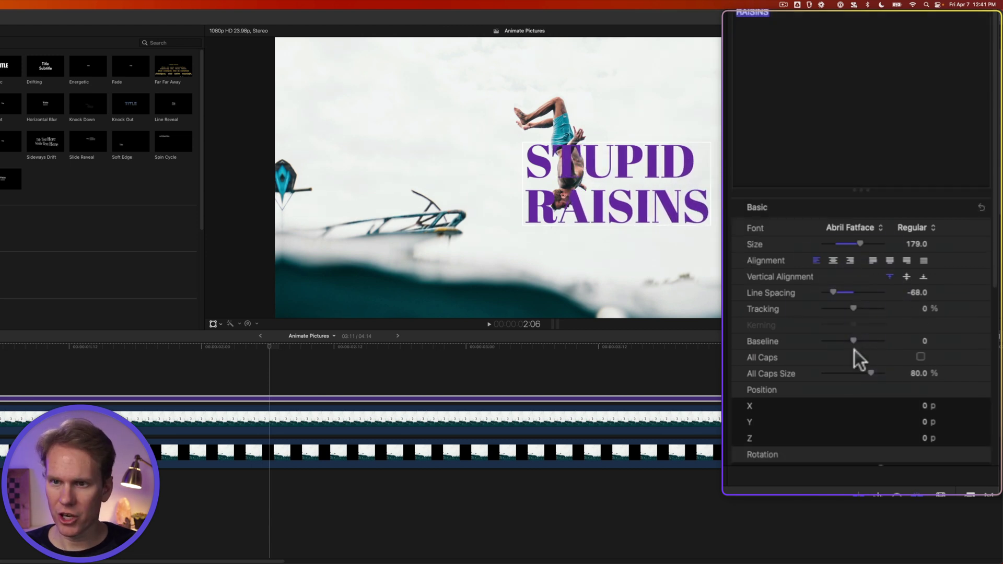
click(835, 49)
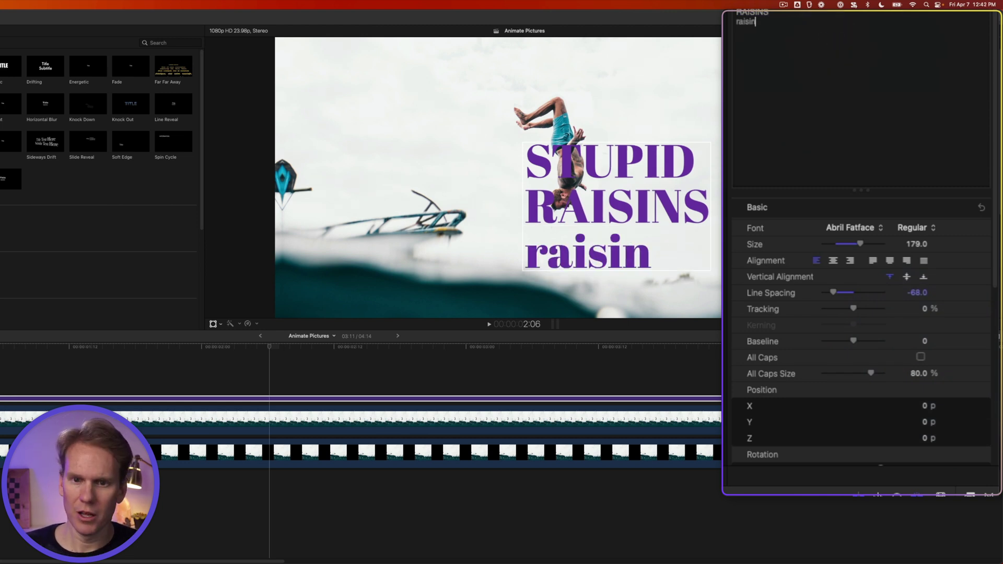
text(s)
click(920, 357)
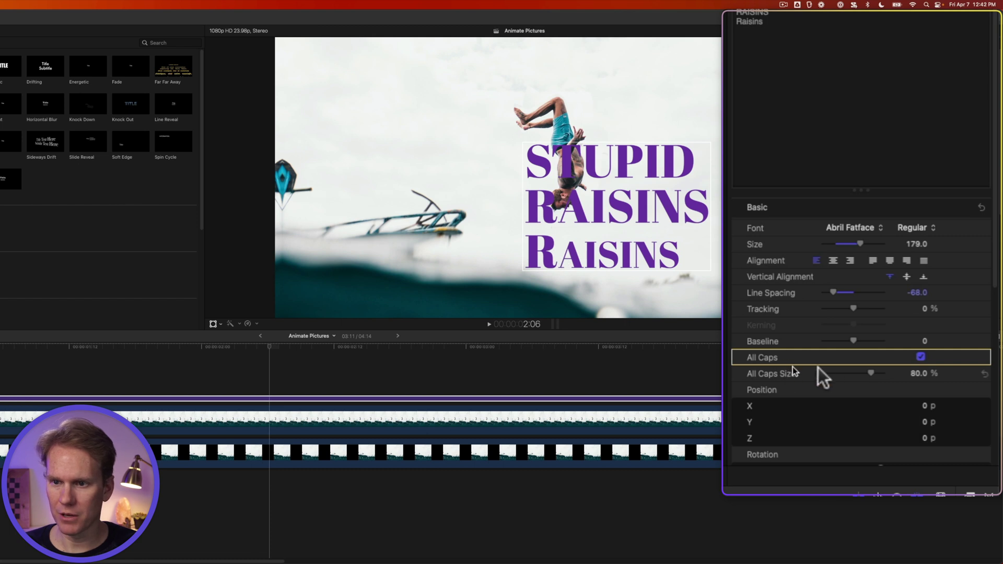
mouse_move(871, 373)
mouse_down()
mouse_move(894, 369)
mouse_move(860, 369)
mouse_up()
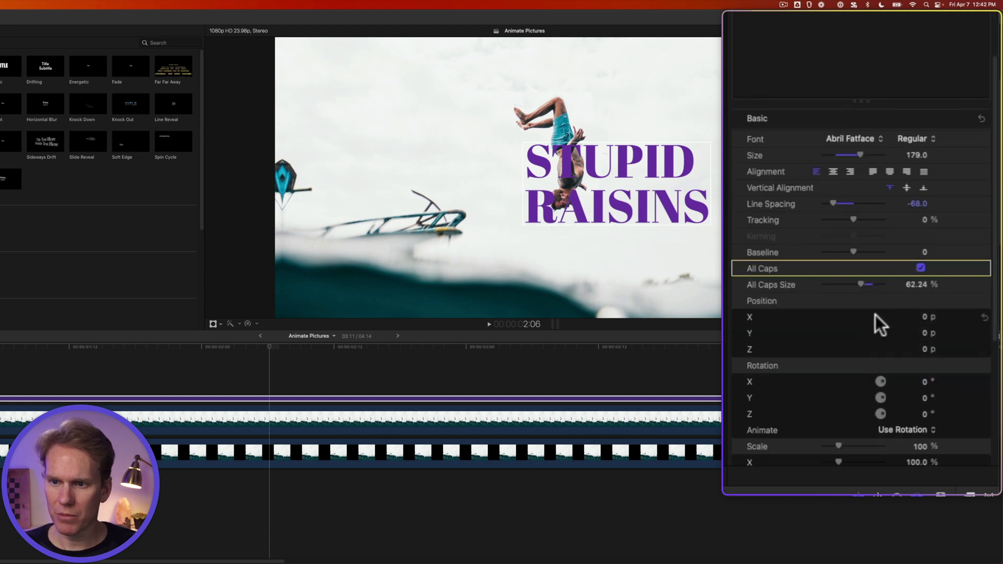
scroll(883, 318, down, 4)
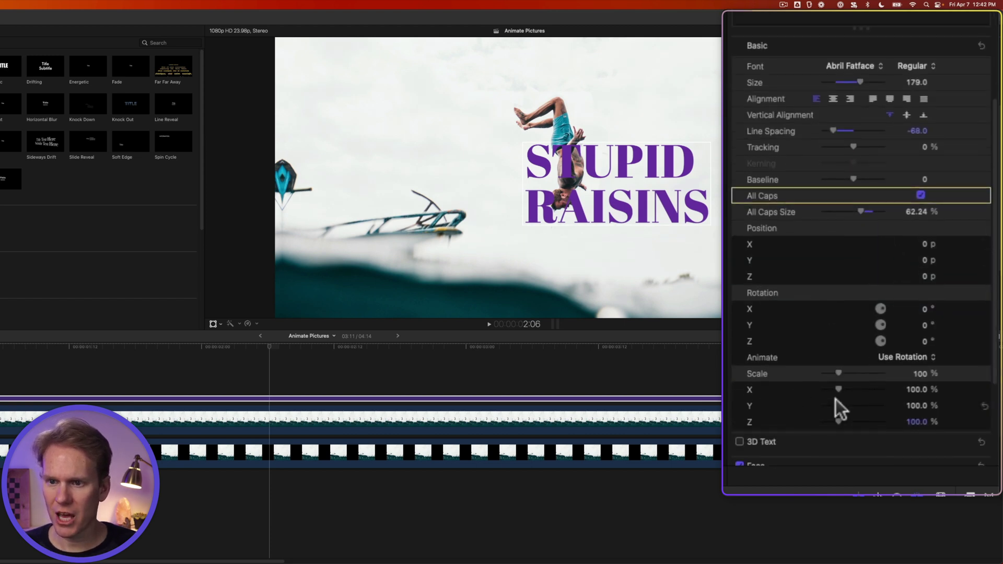
drag(624, 174, 424, 104)
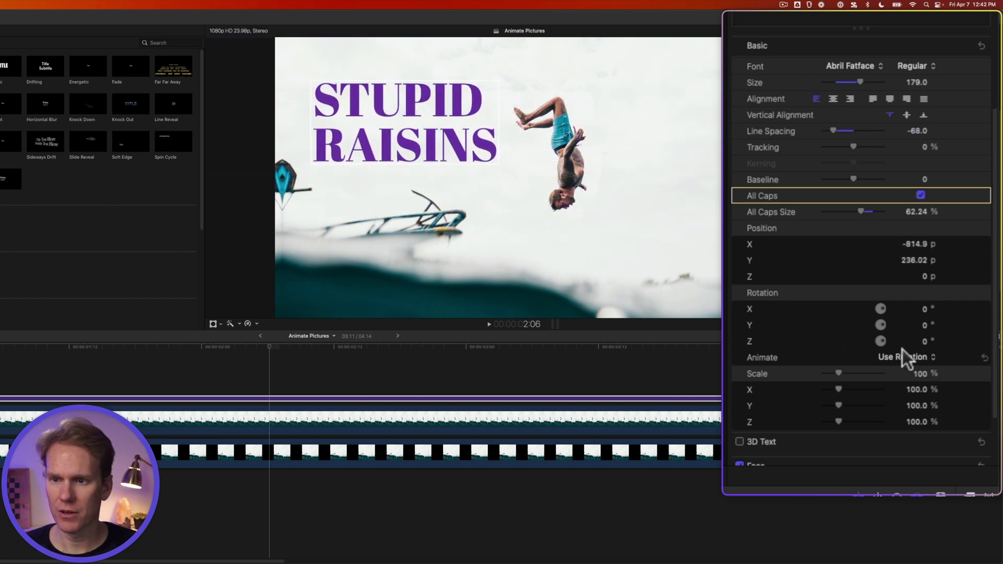
mouse_move(913, 244)
mouse_down()
mouse_move(935, 243)
mouse_move(901, 243)
mouse_move(913, 244)
mouse_up()
drag(924, 309, 931, 308)
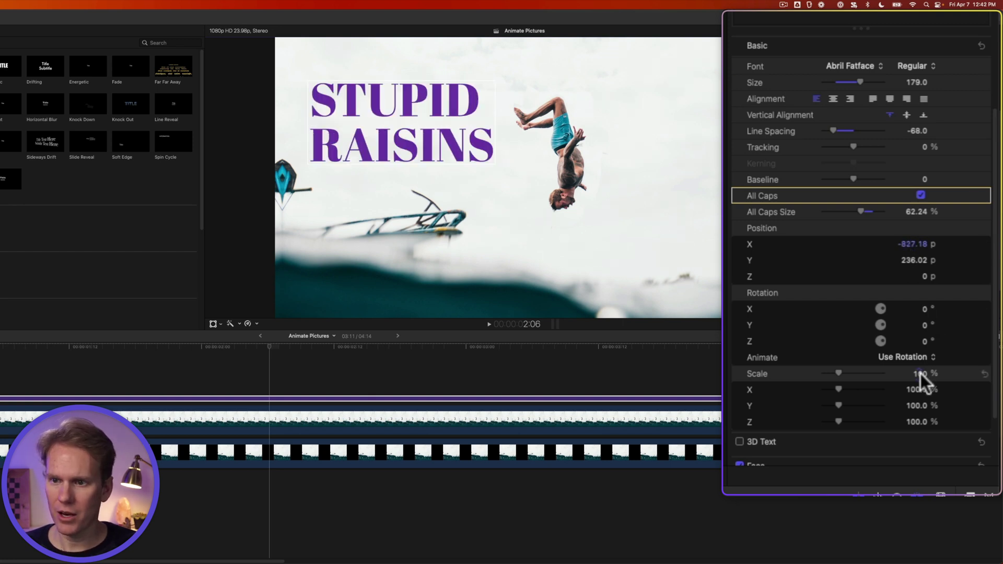
mouse_move(920, 374)
mouse_down()
mouse_move(940, 373)
mouse_move(919, 375)
mouse_up()
scroll(921, 369, down, 3)
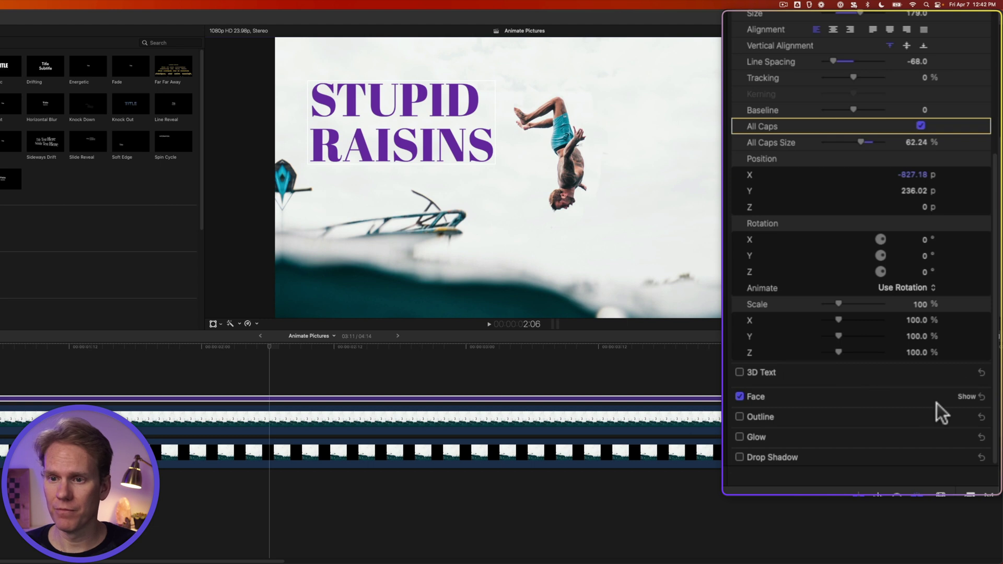
scroll(941, 412, down, 3)
click(963, 330)
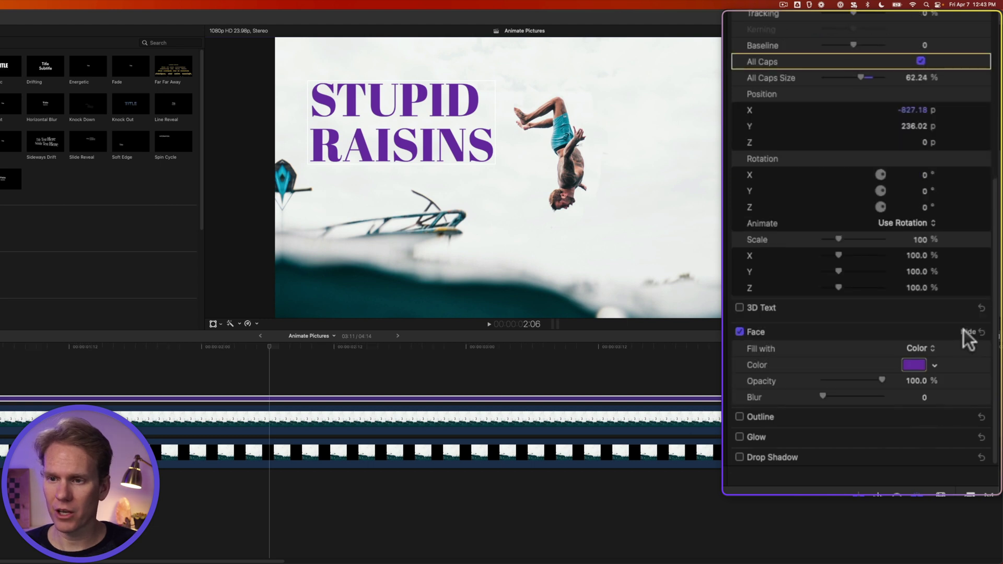
Try gradient and texture face fills, then return to a solid purple fill with no blur
click(924, 346)
click(926, 366)
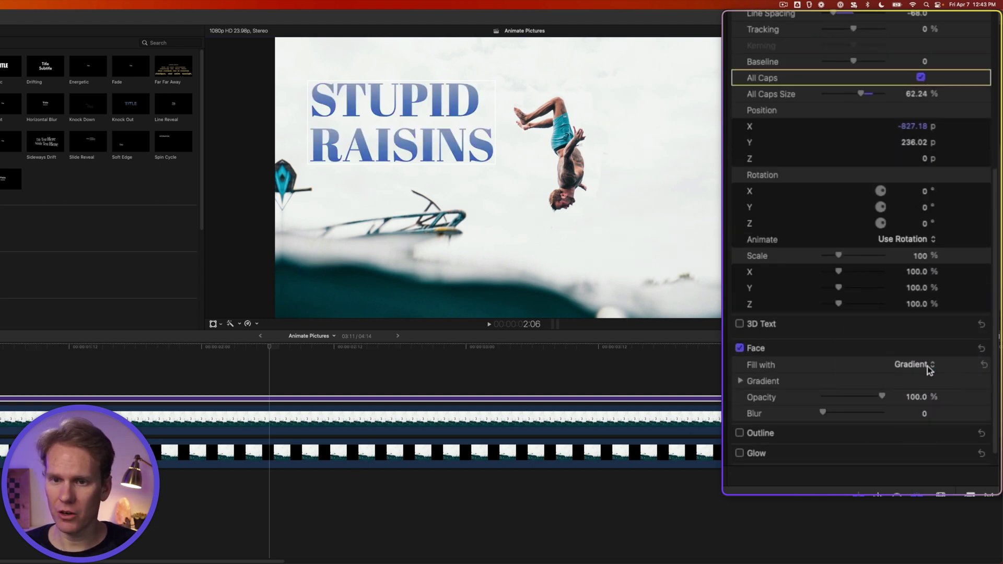
scroll(782, 366, down, 1)
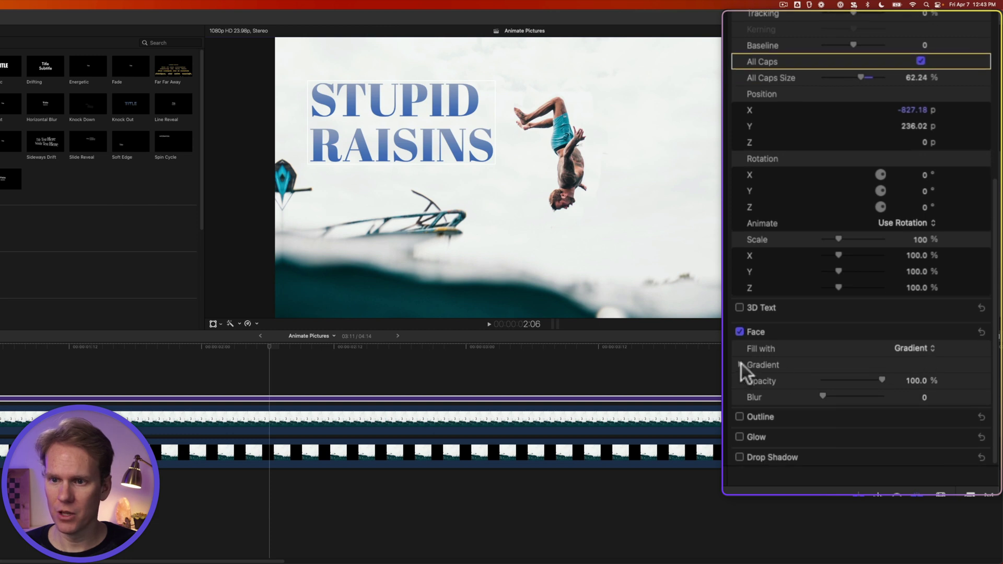
click(917, 349)
click(919, 359)
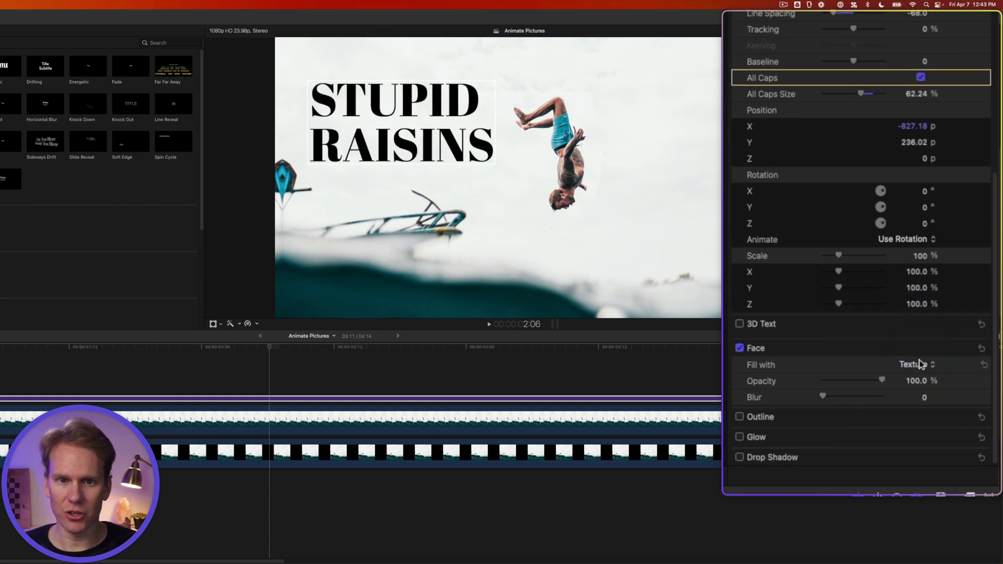
click(919, 364)
click(920, 343)
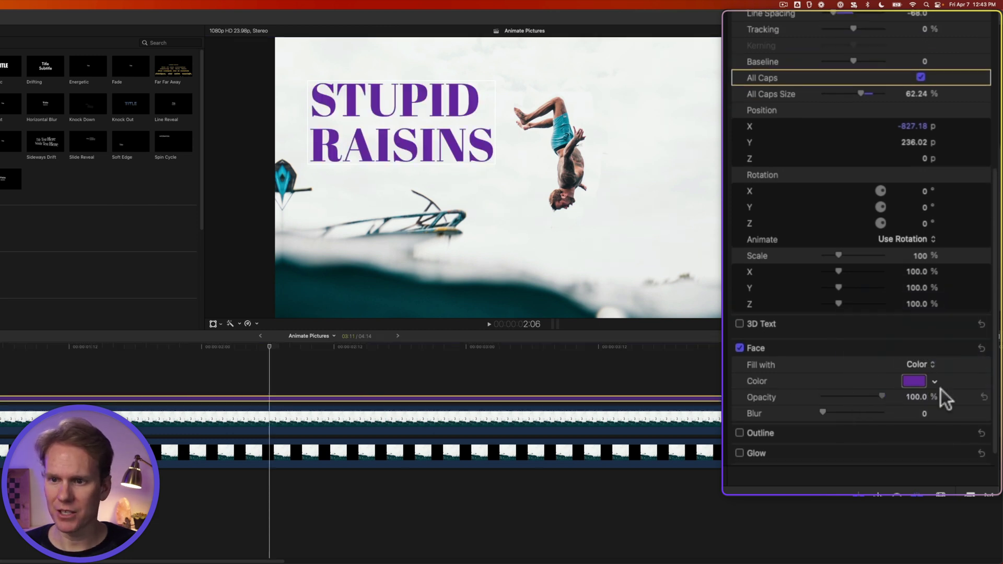
drag(823, 413, 741, 417)
click(739, 415)
Test a recoloured outline around the title at about 8 thickness
click(965, 416)
scroll(957, 412, down, 1)
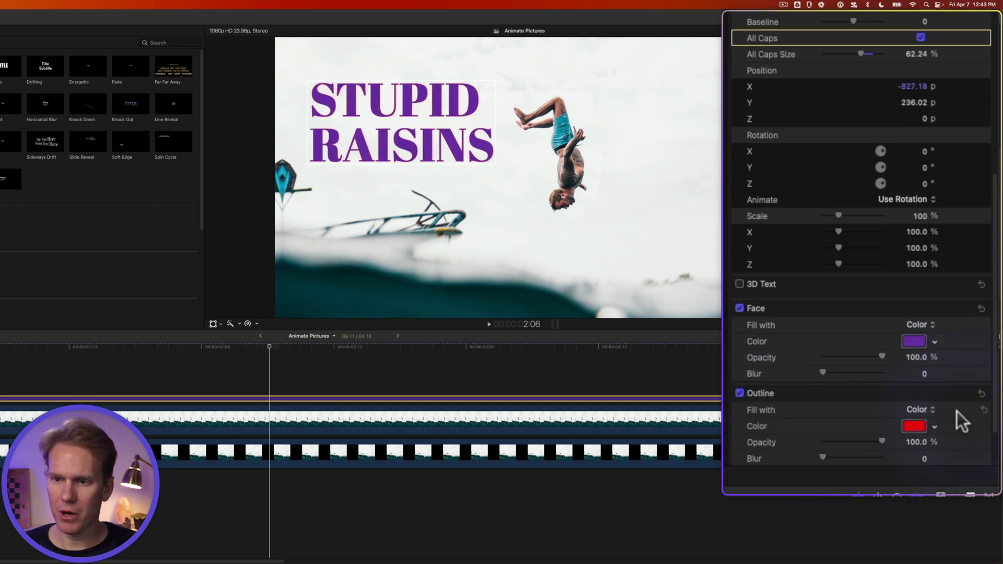
scroll(957, 411, down, 2)
click(917, 371)
drag(917, 371, 878, 412)
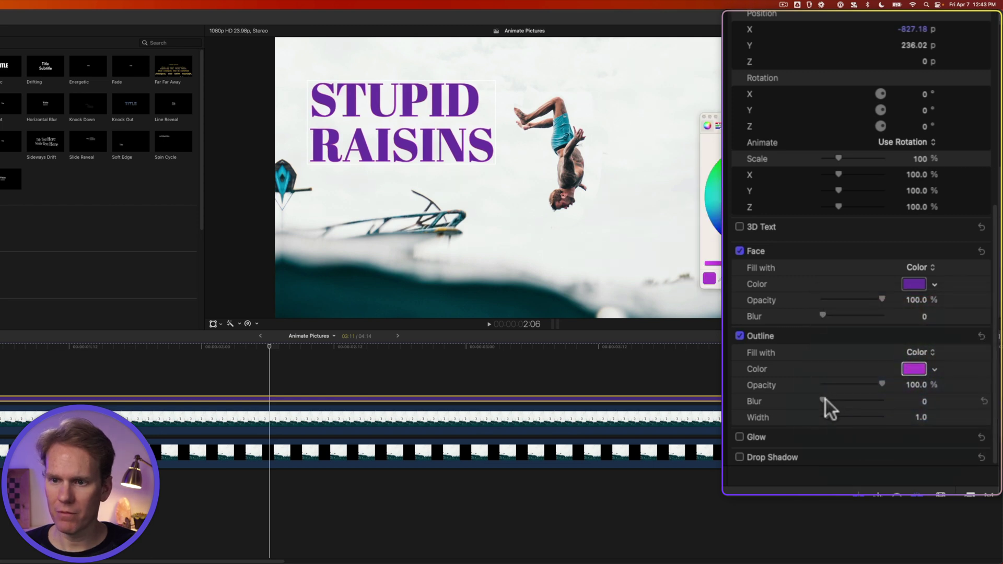
drag(826, 416, 856, 416)
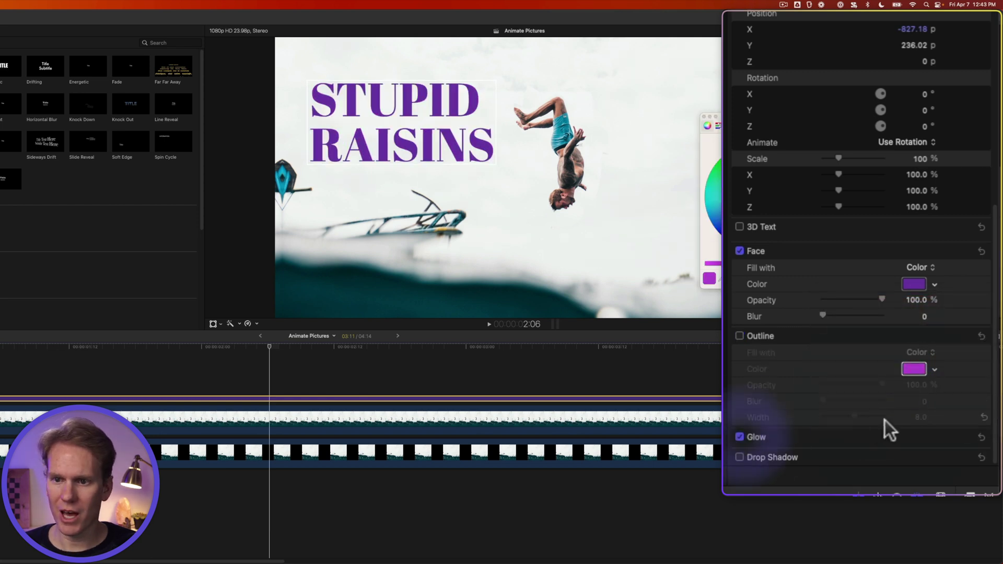
Test a 6.45 glow, then add a drop shadow with blur 2.47
click(965, 437)
drag(828, 421, 846, 435)
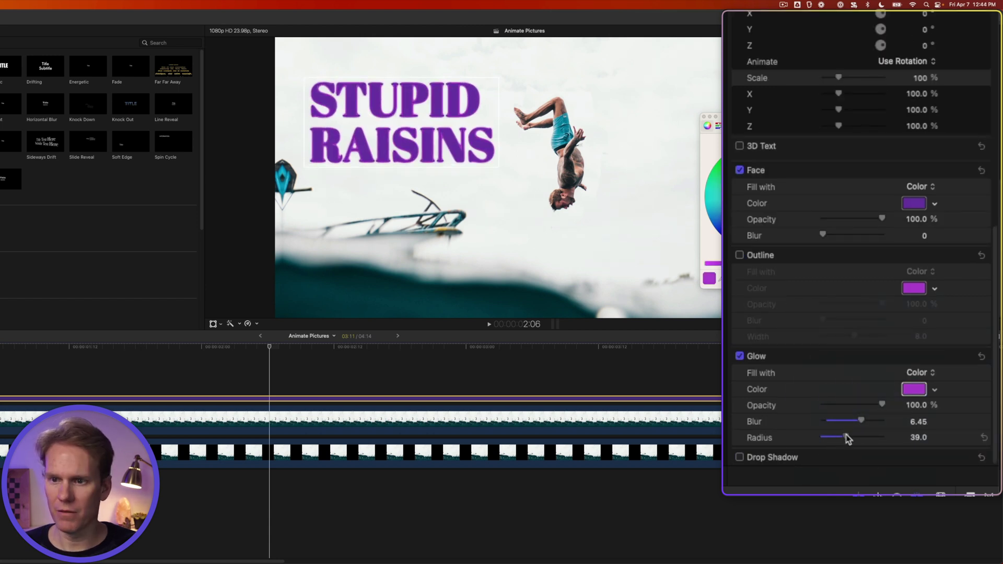
click(739, 355)
click(739, 457)
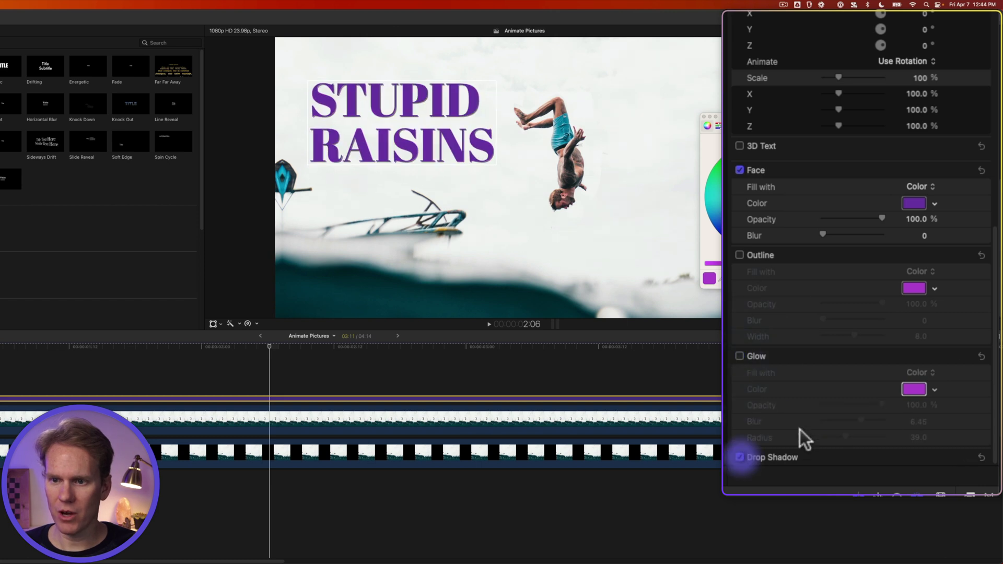
click(964, 457)
scroll(906, 388, down, 4)
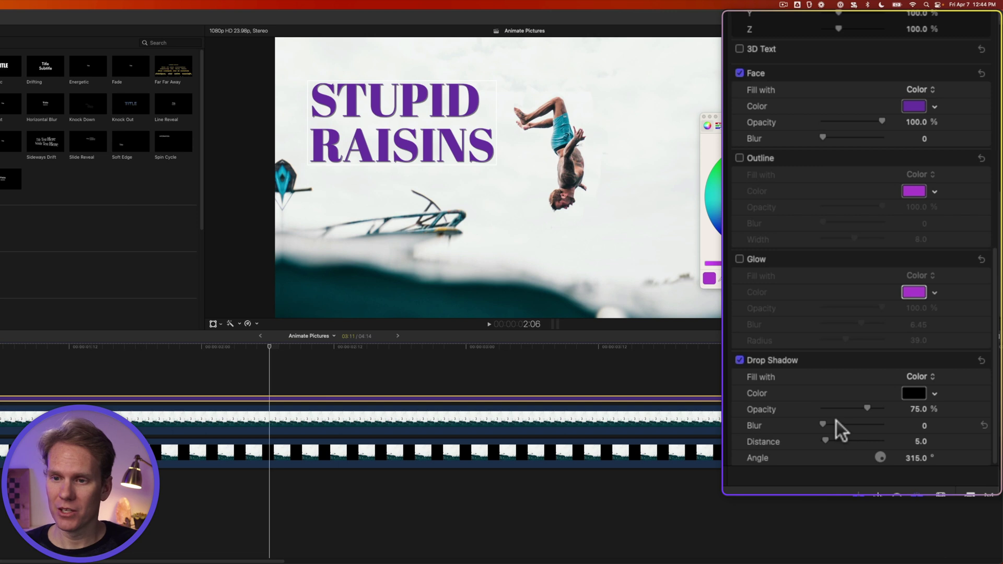
mouse_move(823, 423)
mouse_down()
mouse_move(837, 423)
mouse_move(826, 440)
mouse_up()
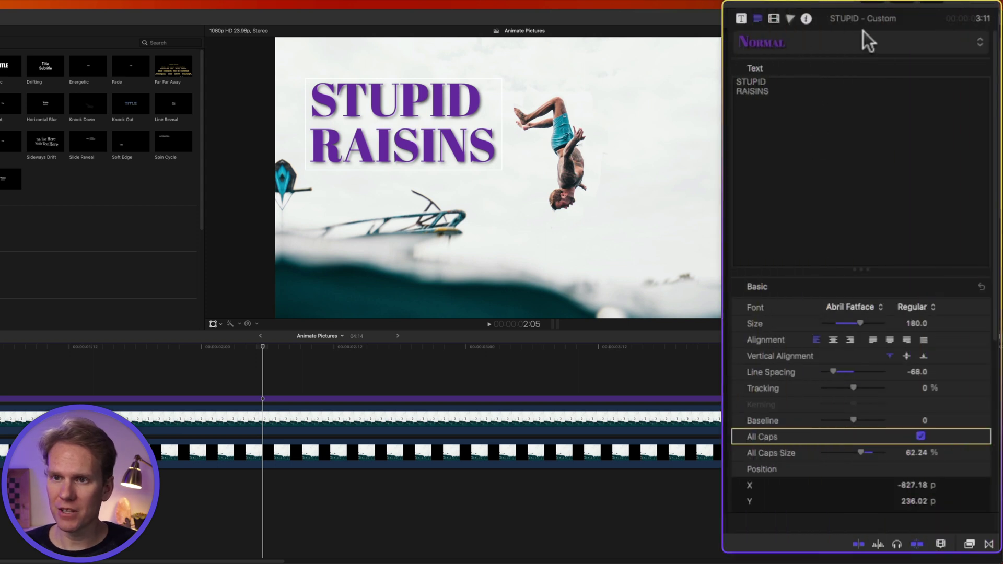
Save all of the title's format and appearance attributes as the preset 'Stupid Raisins Style'
click(938, 42)
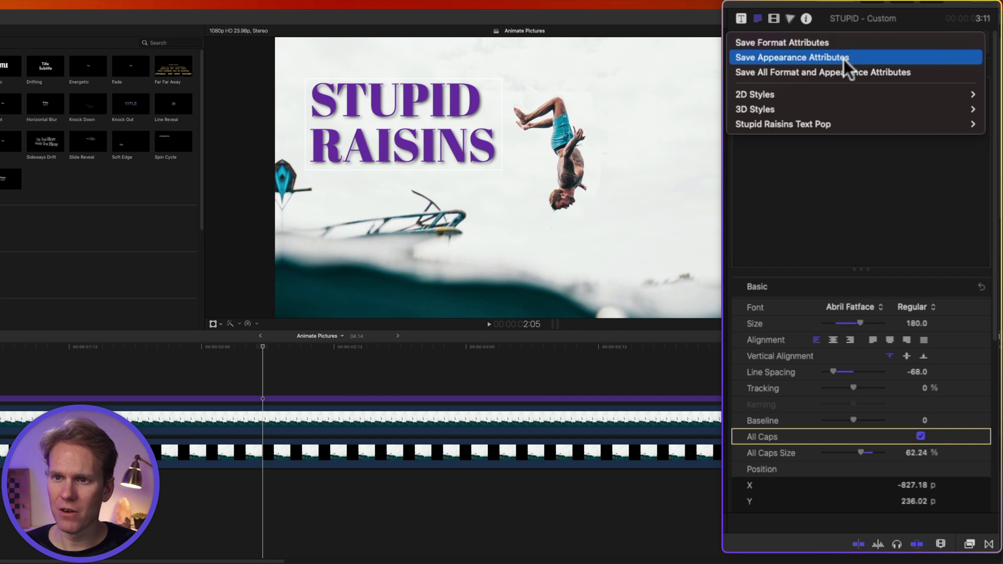
click(799, 287)
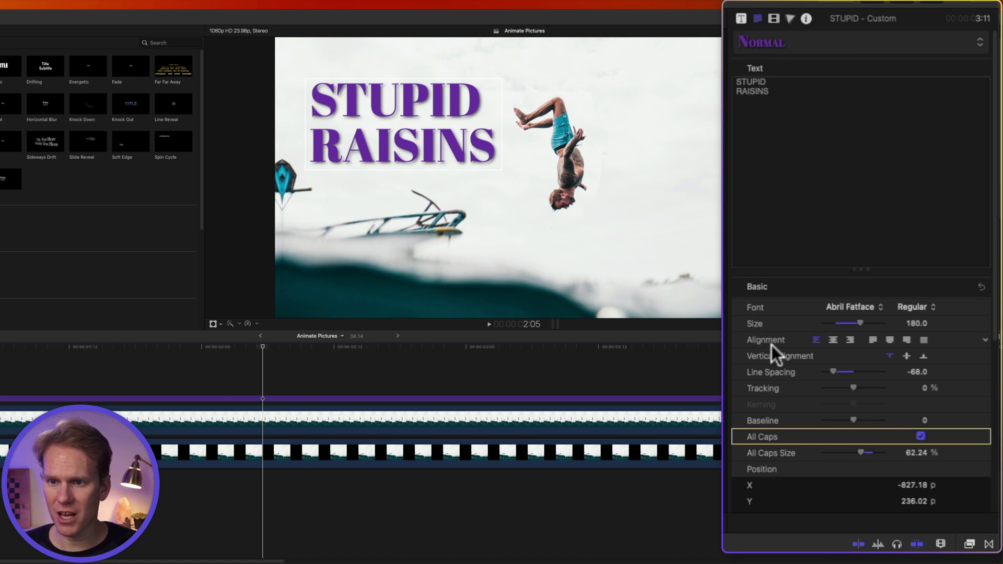
click(810, 43)
click(772, 285)
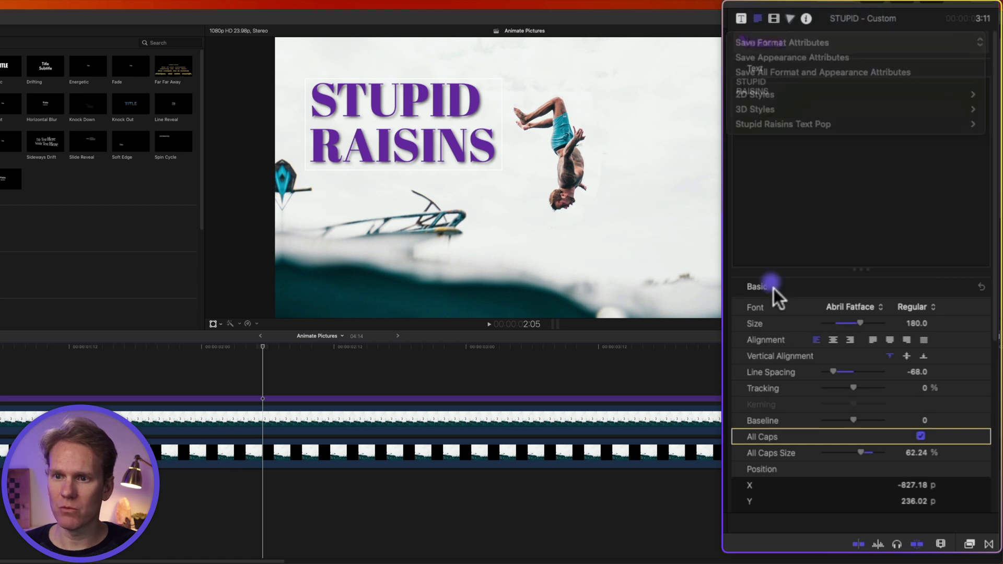
scroll(815, 399, down, 10)
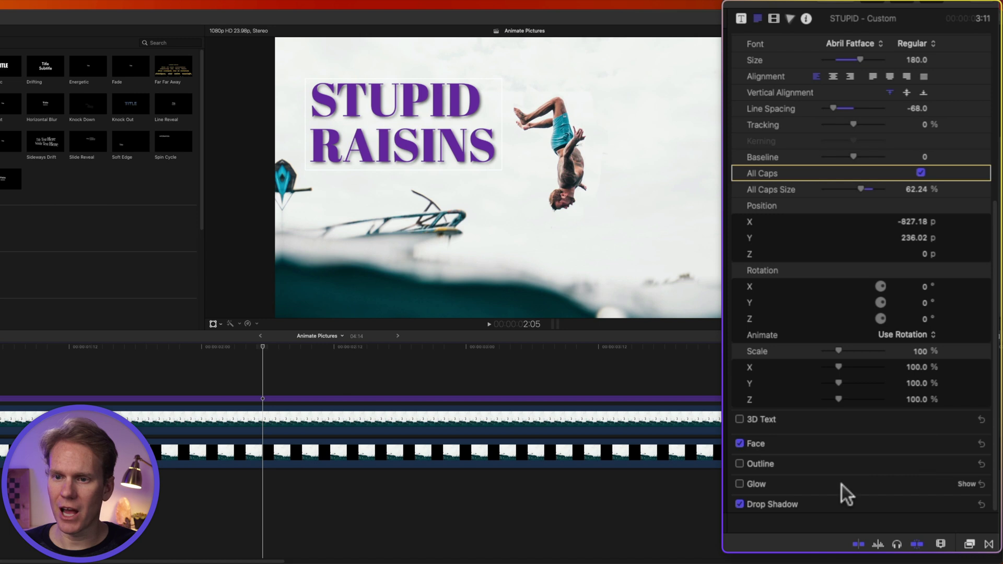
scroll(868, 352, up, 10)
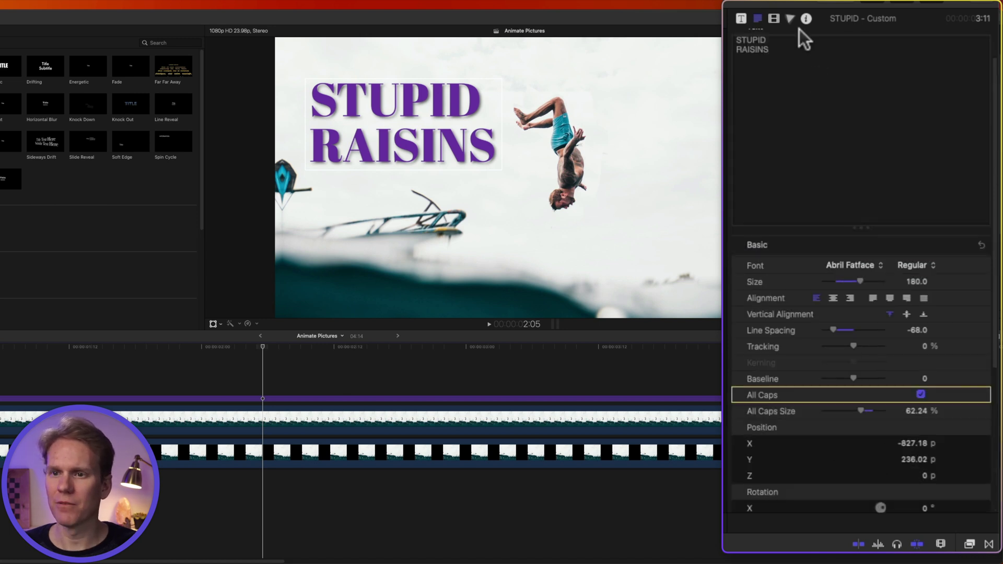
click(799, 32)
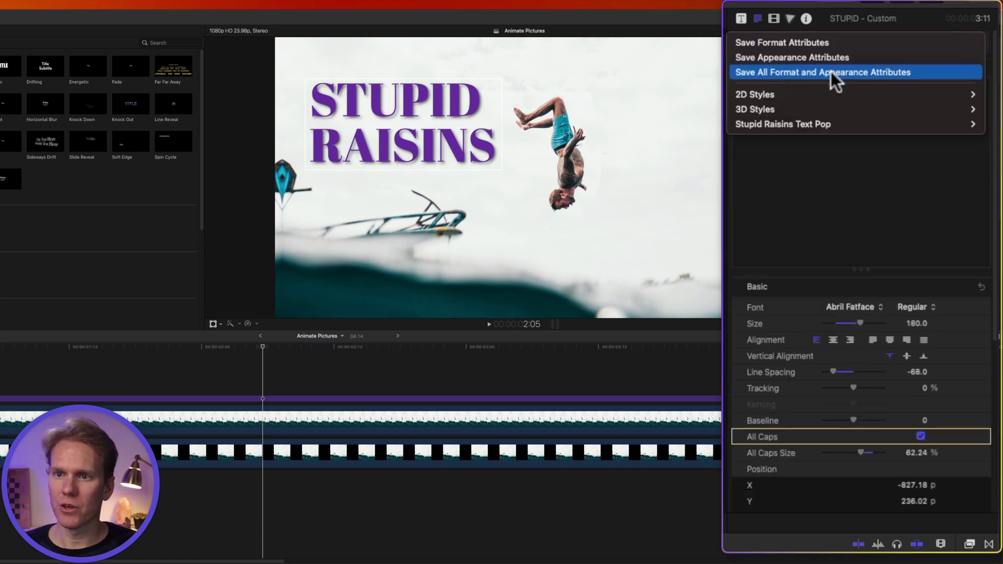
click(832, 71)
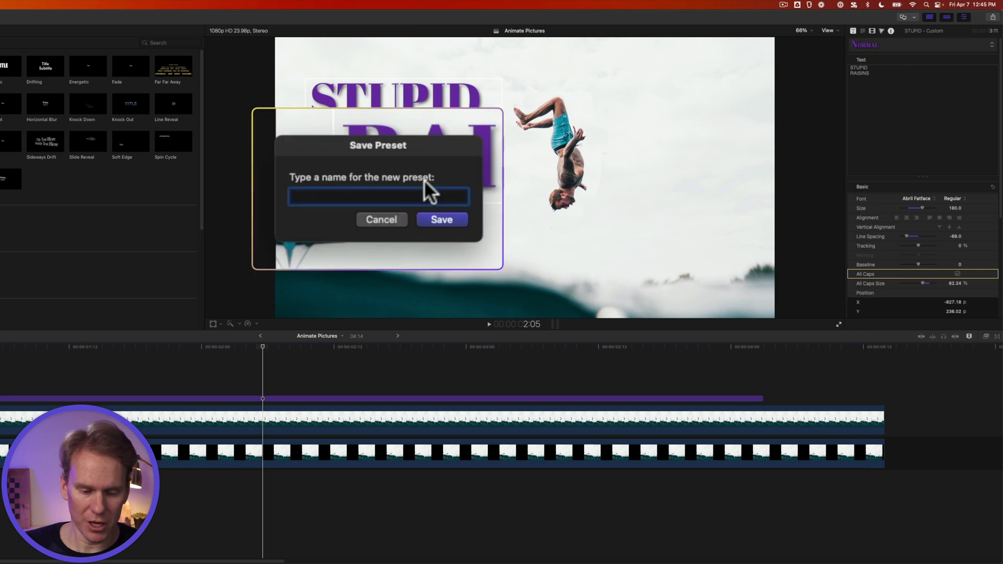
text(Stupid Raisins Style)
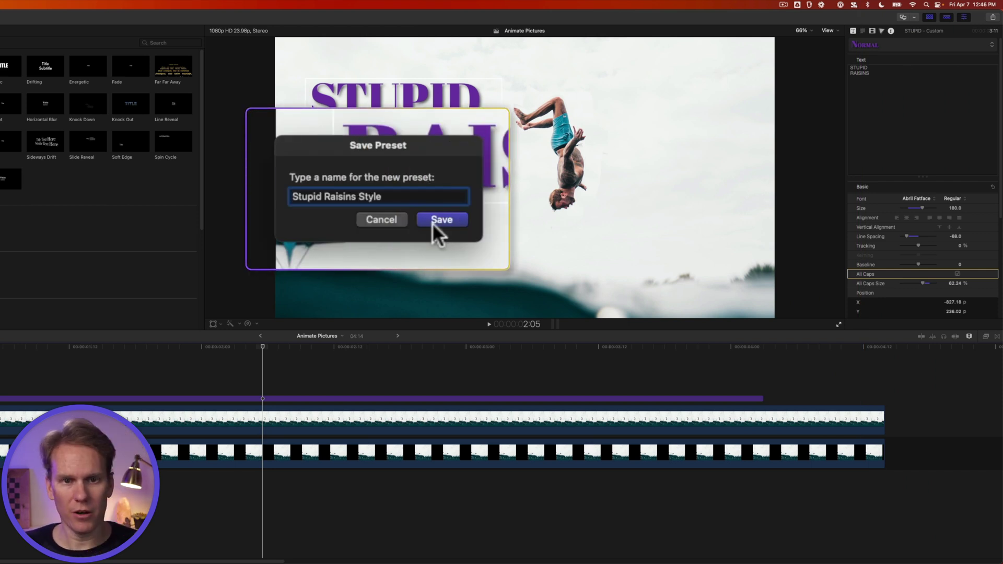
click(438, 225)
Disable the STUPID RAISINS title clip and drop a Custom title over the diving clip
click(239, 398)
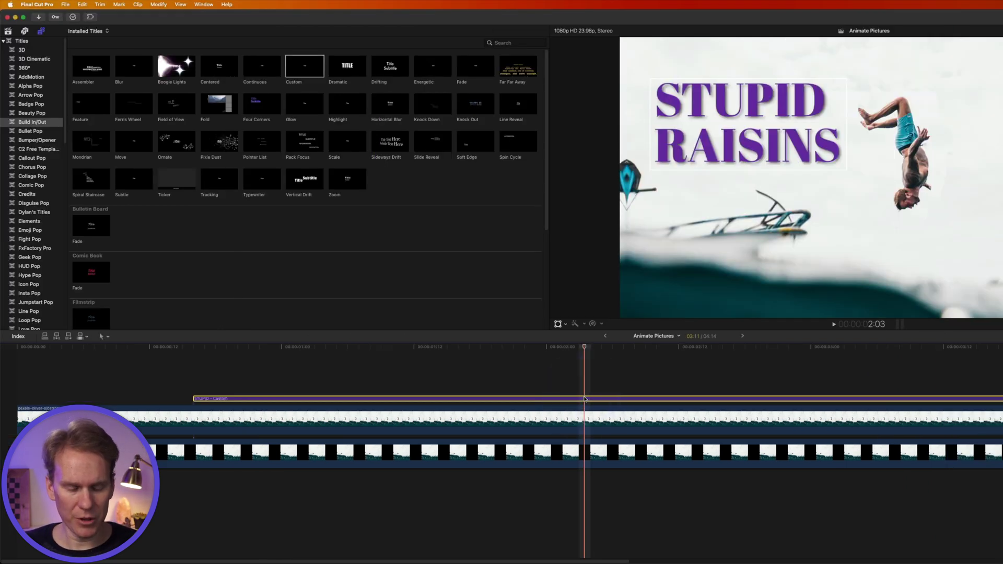
key(v)
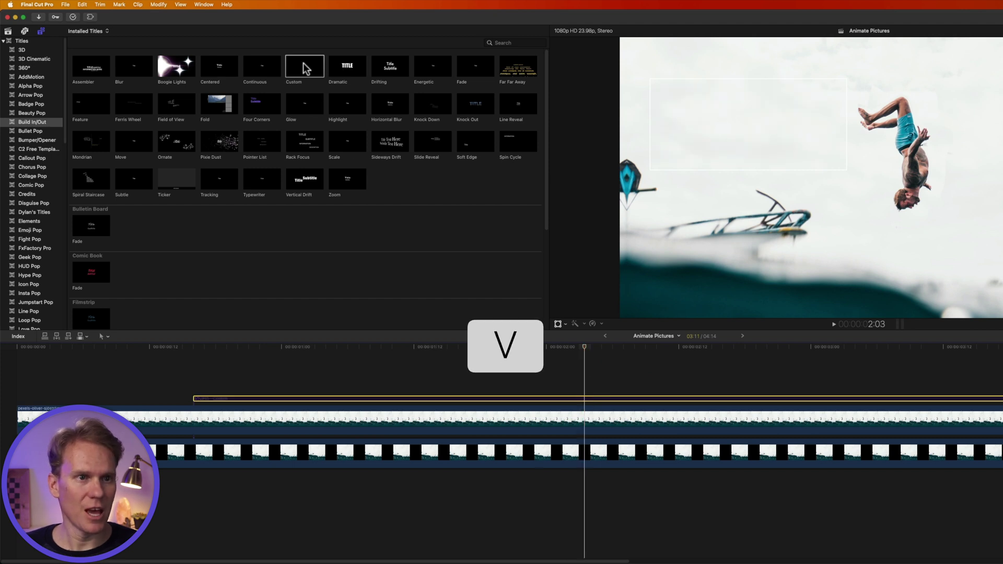
drag(306, 68, 215, 376)
Apply the Stupid Raisins Style preset to the new Custom title, undoing an accidental text move
click(754, 389)
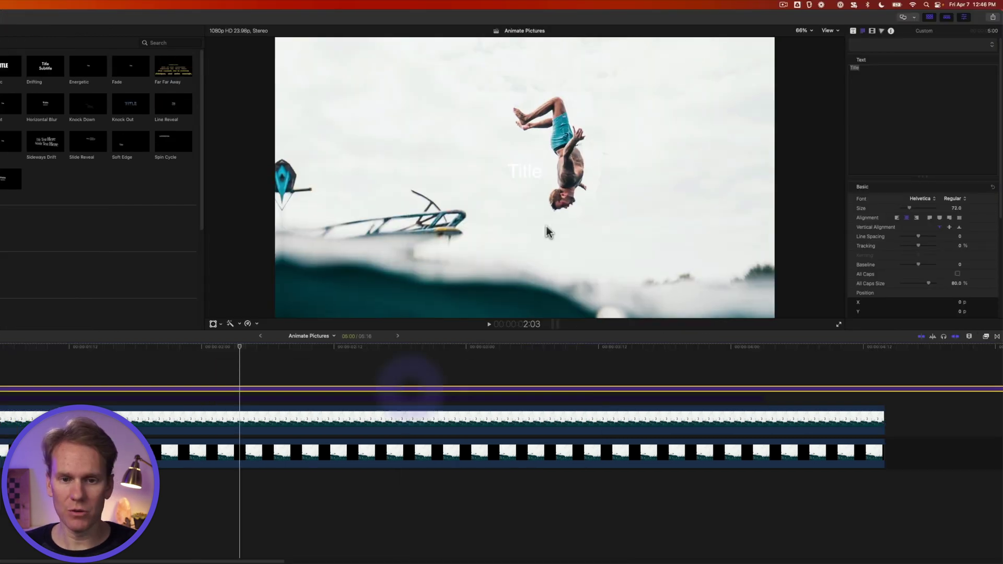
drag(537, 176, 376, 292)
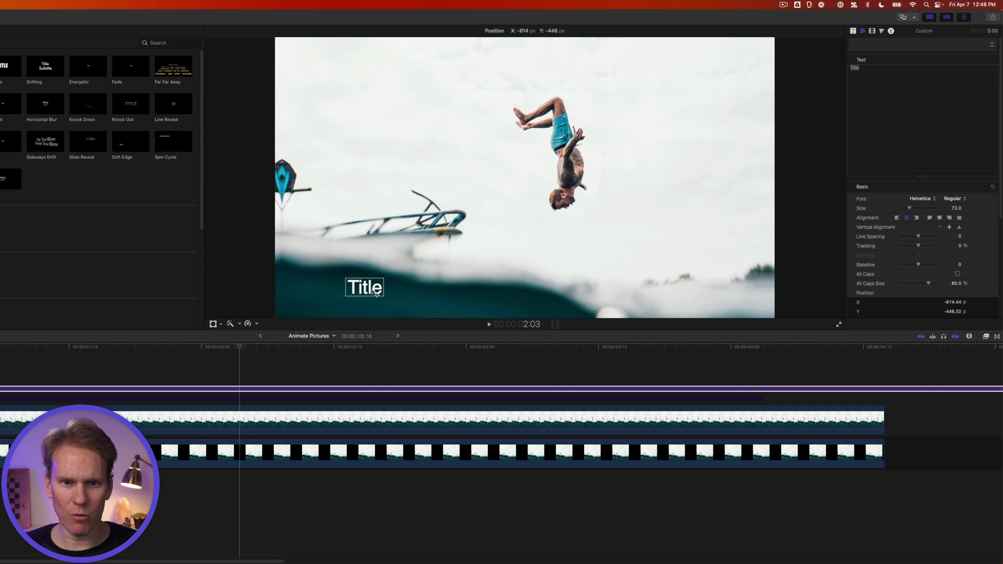
key(super+z)
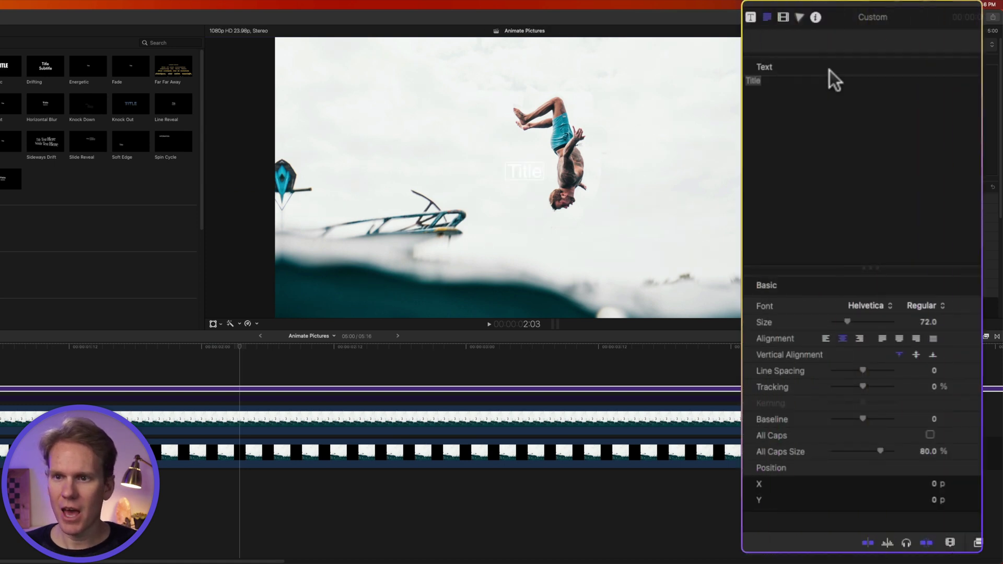
click(936, 42)
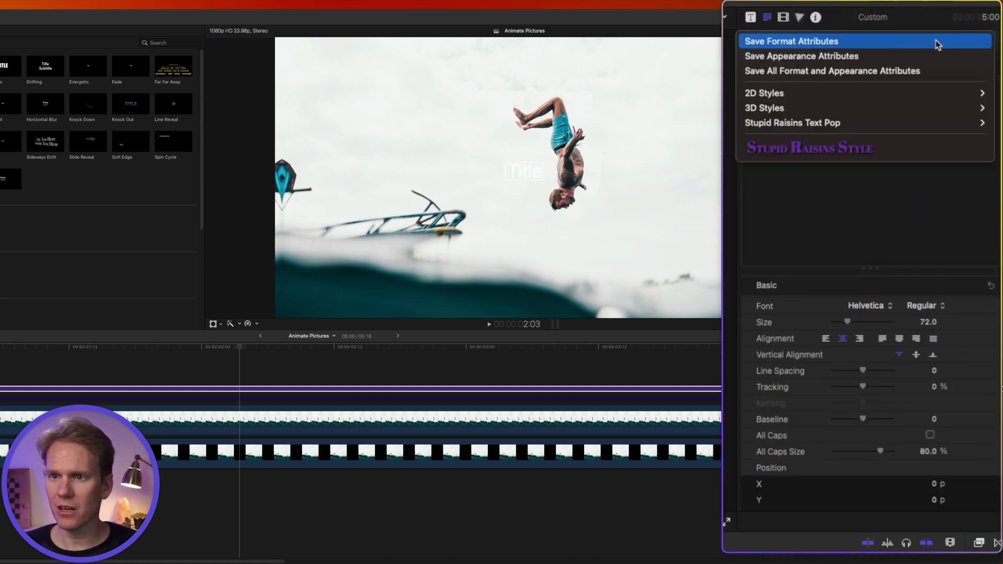
click(860, 148)
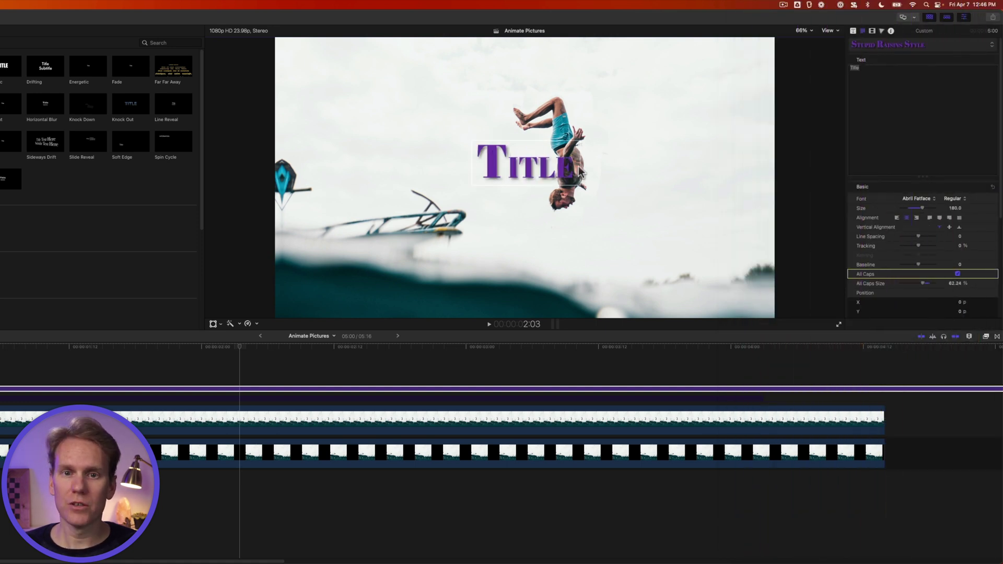
click(427, 389)
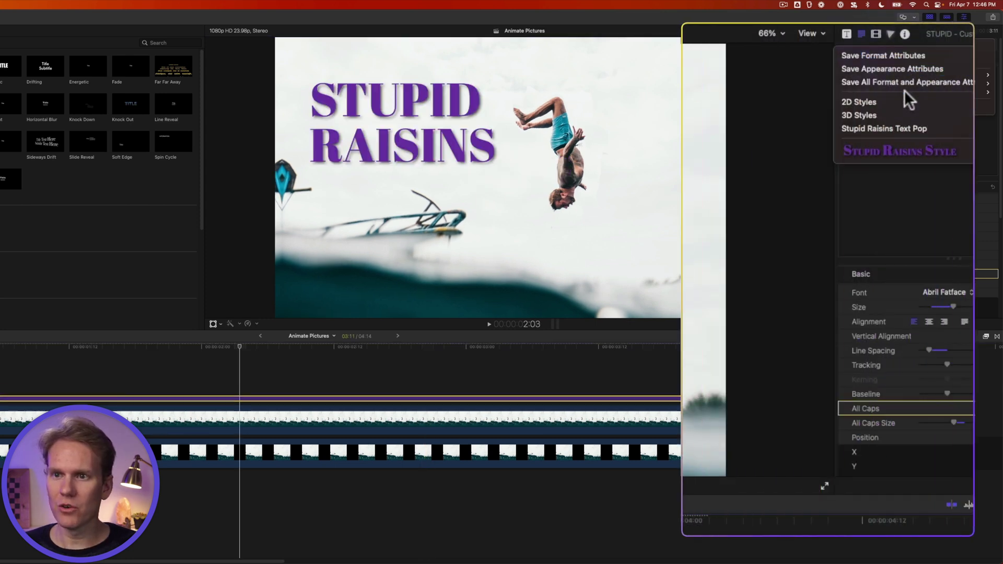
Try the Faux 3D style on the title, then browse the 3D and saved text style presets
mouse_move(903, 94)
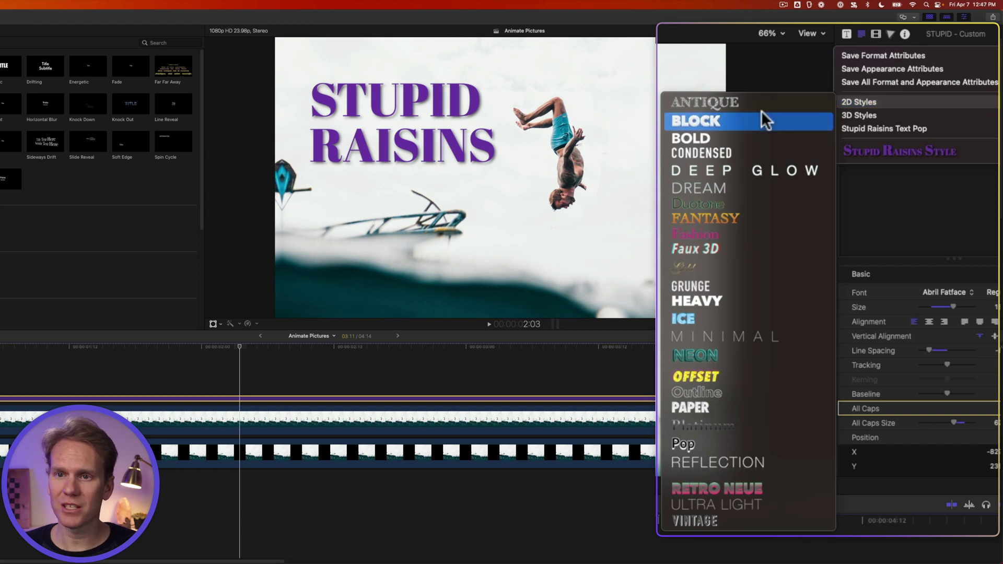
click(702, 250)
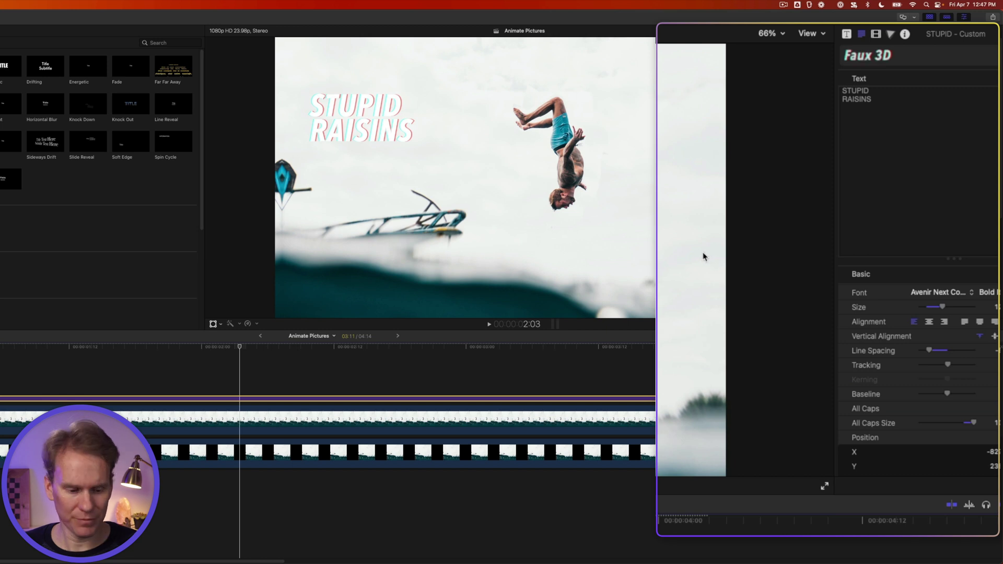
click(868, 55)
mouse_move(895, 115)
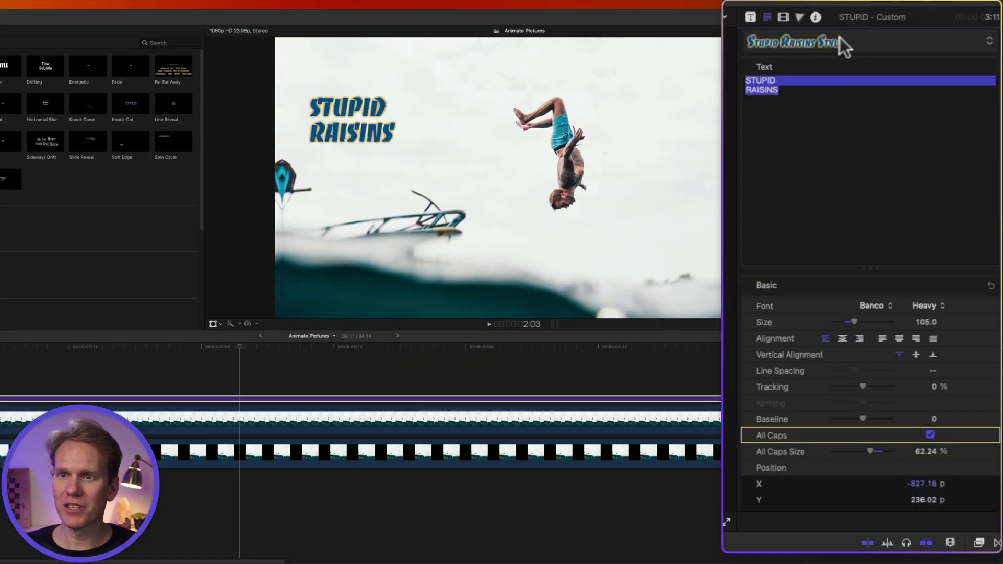
click(840, 39)
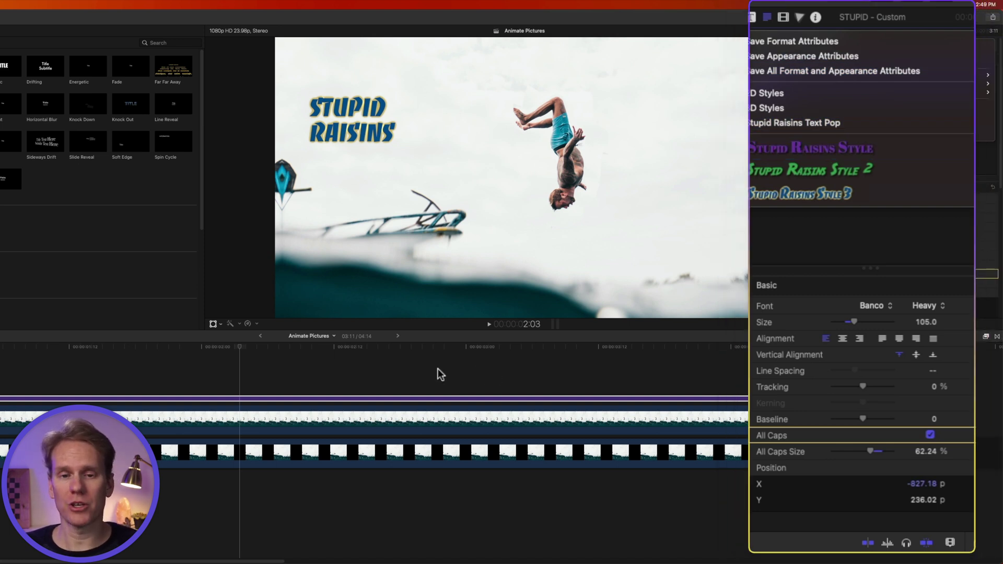
click(361, 373)
In Finder, go to the hidden Library's Motion > Library > Text Styles folder
click(400, 545)
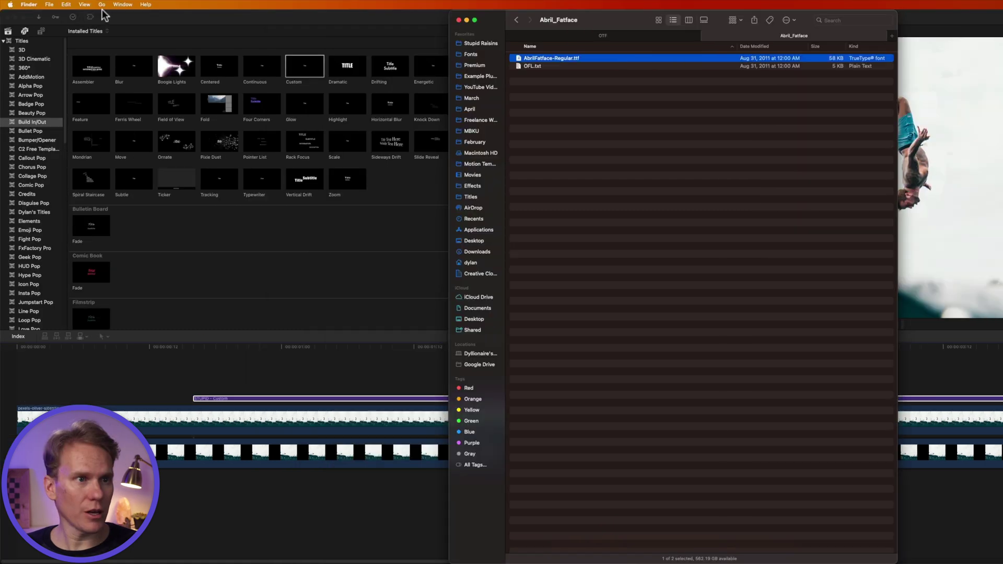
click(100, 6)
key(alt)
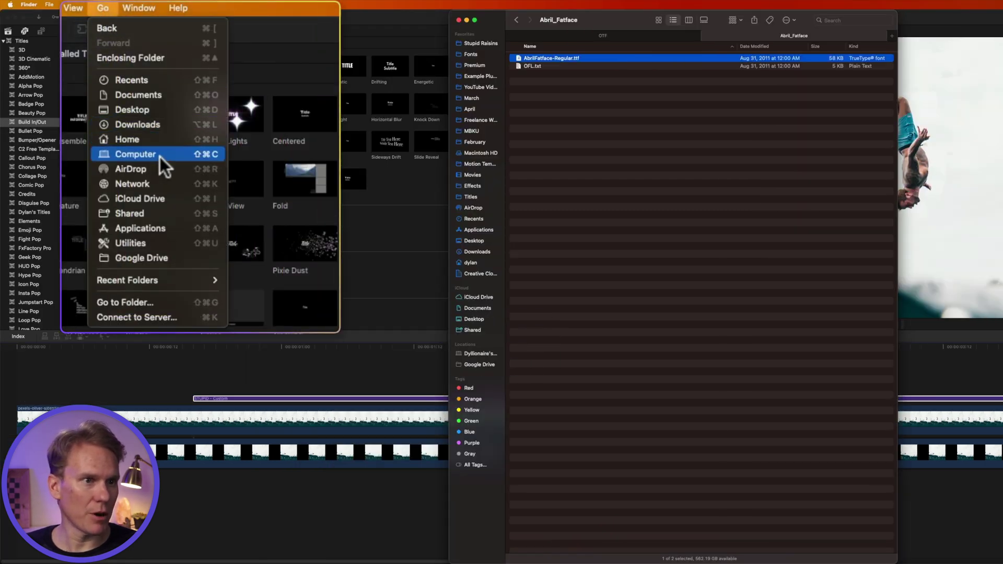
click(159, 156)
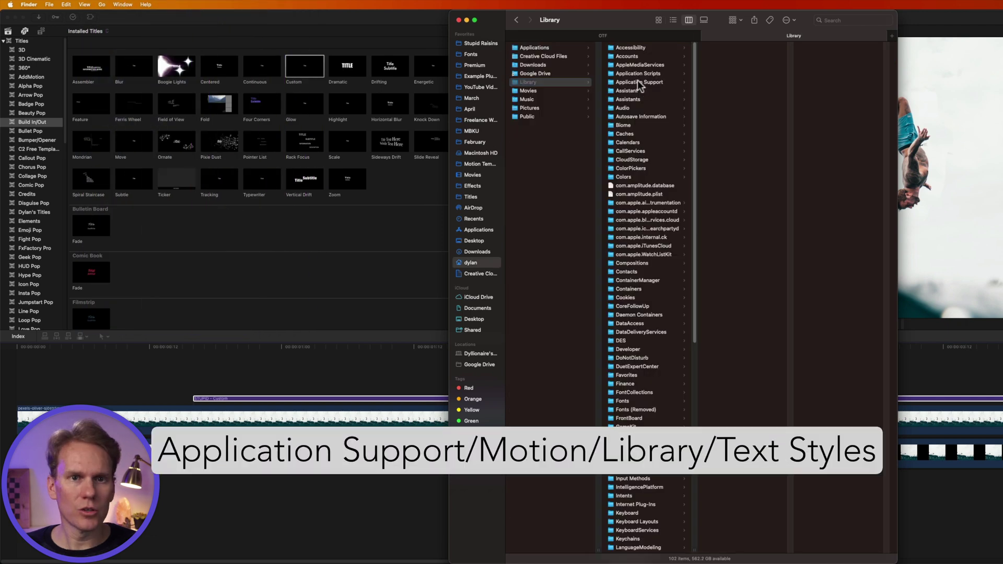
scroll(766, 398, down, 5)
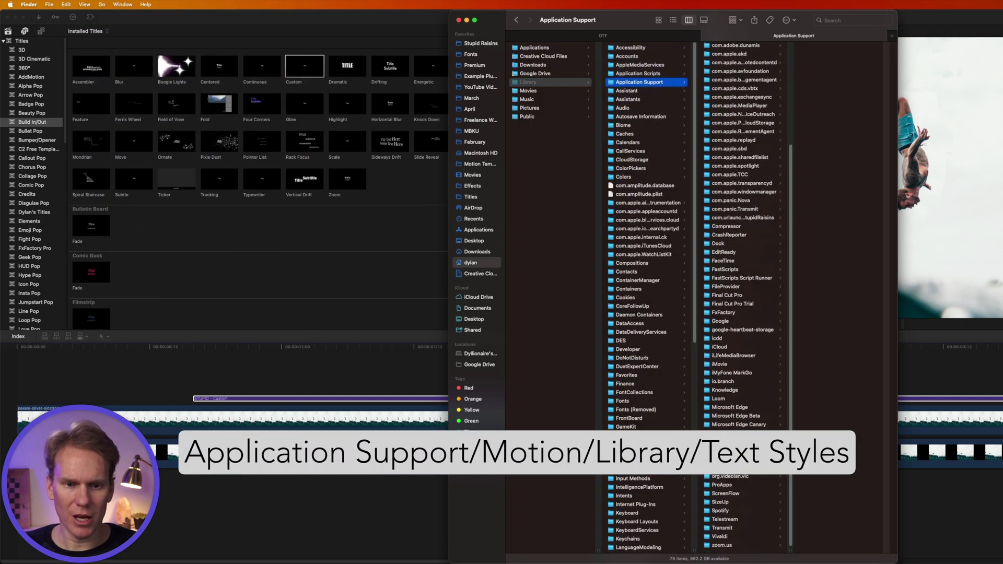
text(motion)
click(817, 57)
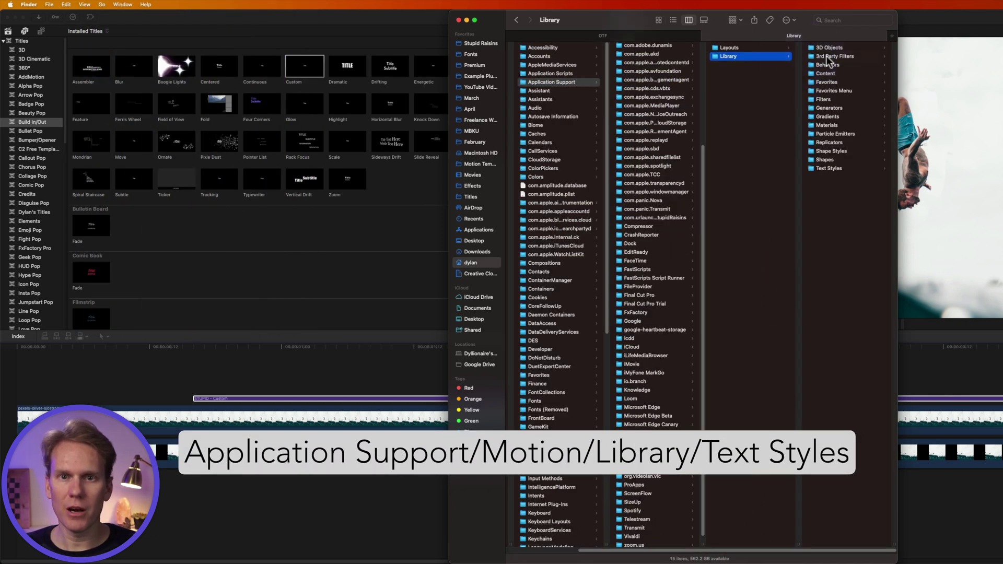
click(833, 170)
key(Right)
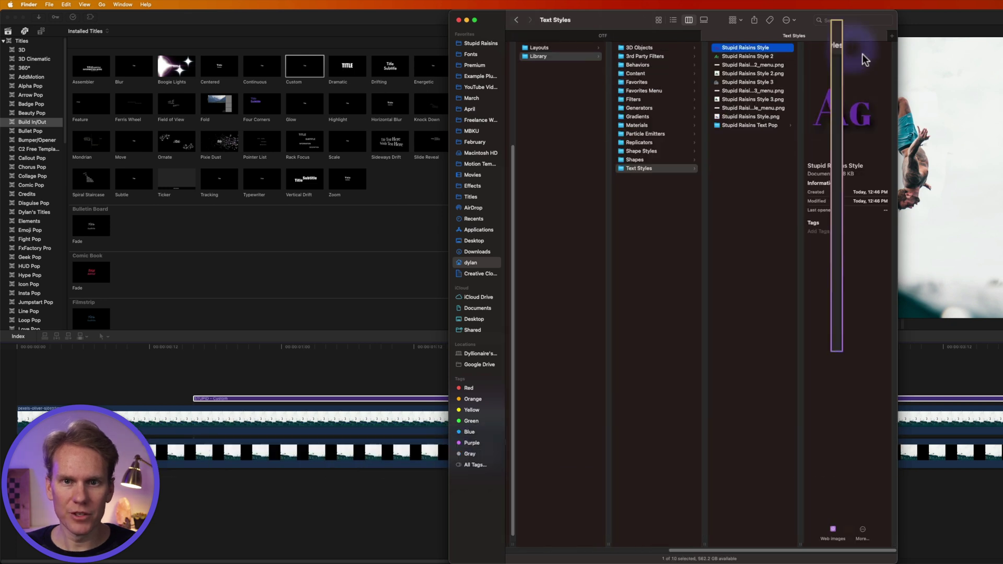
Preview the Stupid Raisins Style 2, Style 3 and Stupid Raisins Style menu image files
click(780, 80)
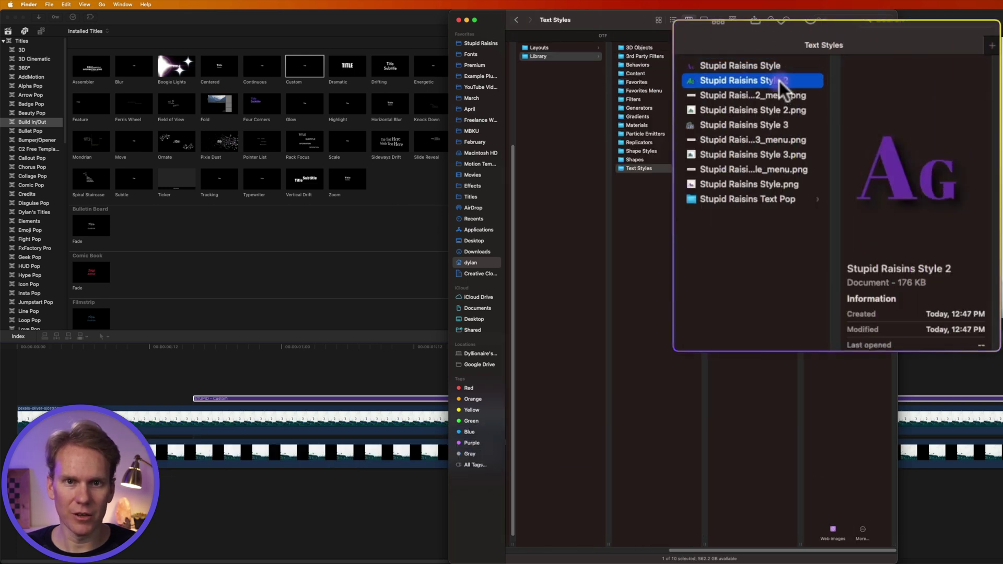
click(780, 124)
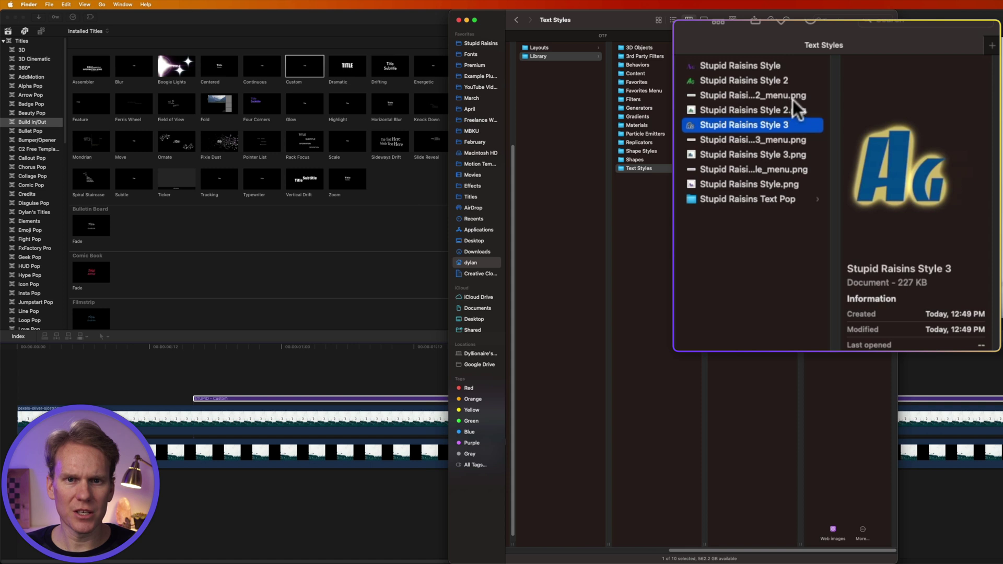
click(798, 168)
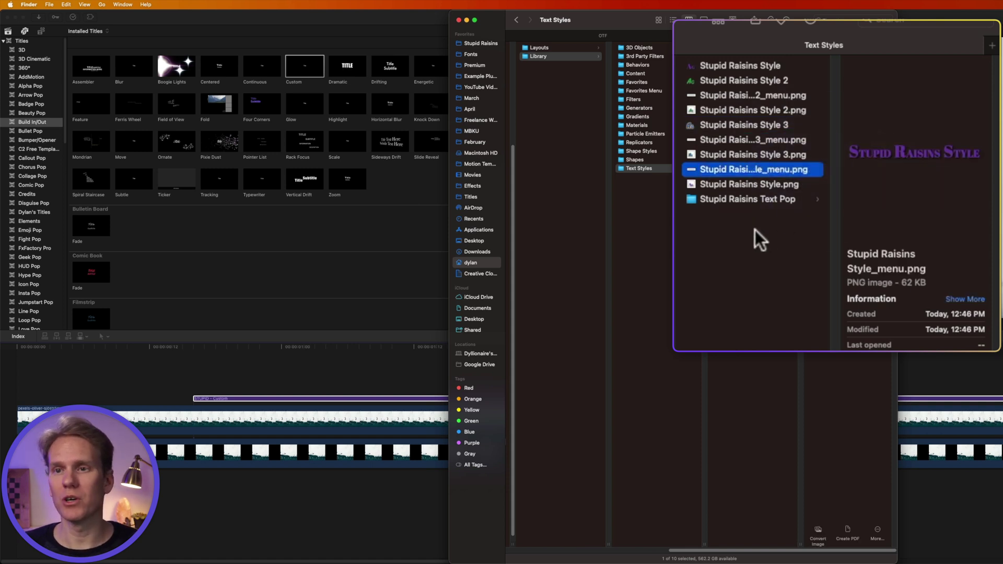
Create a new folder named 'Styles' inside Text Styles
right_click(724, 266)
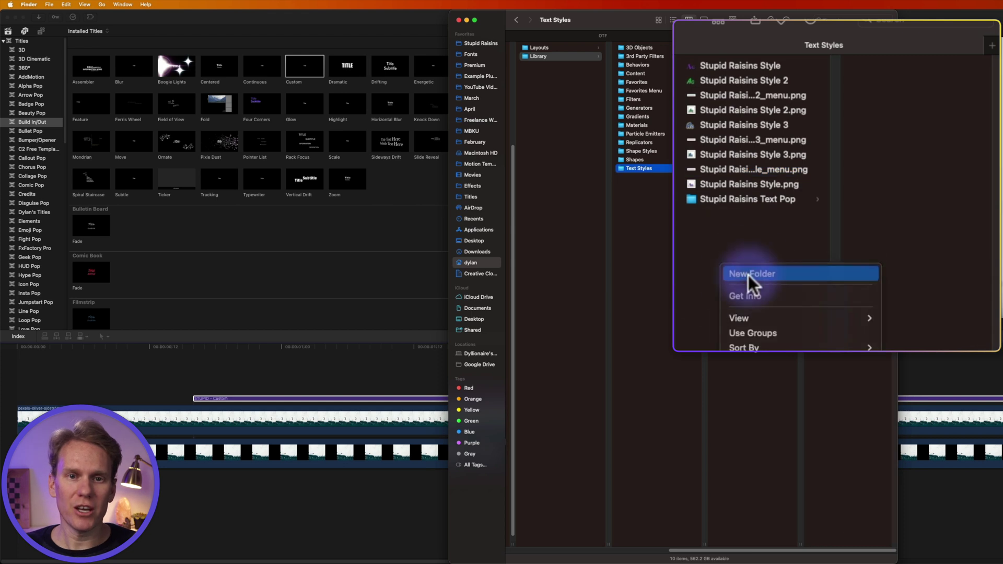
click(748, 275)
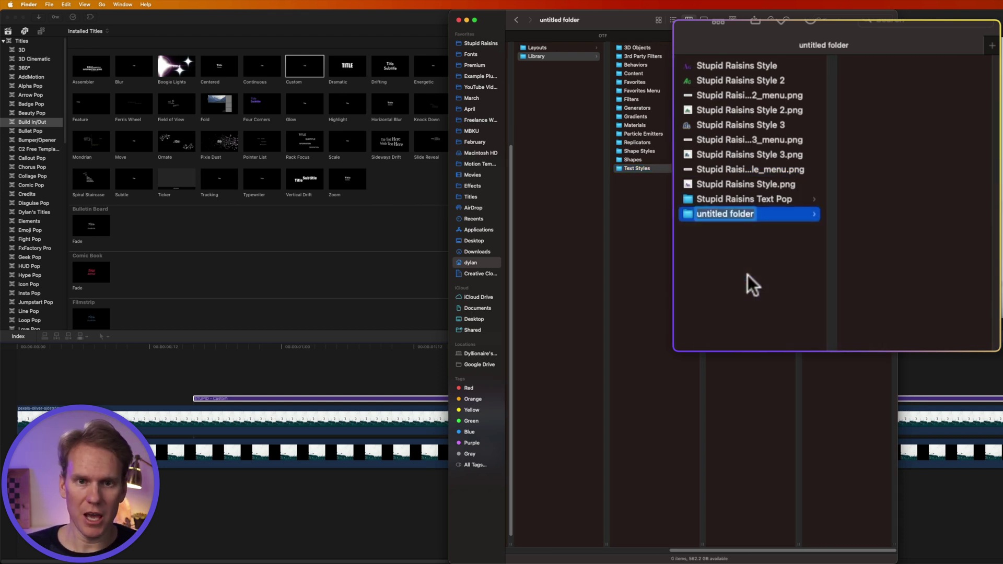
text(Styles)
key(Return)
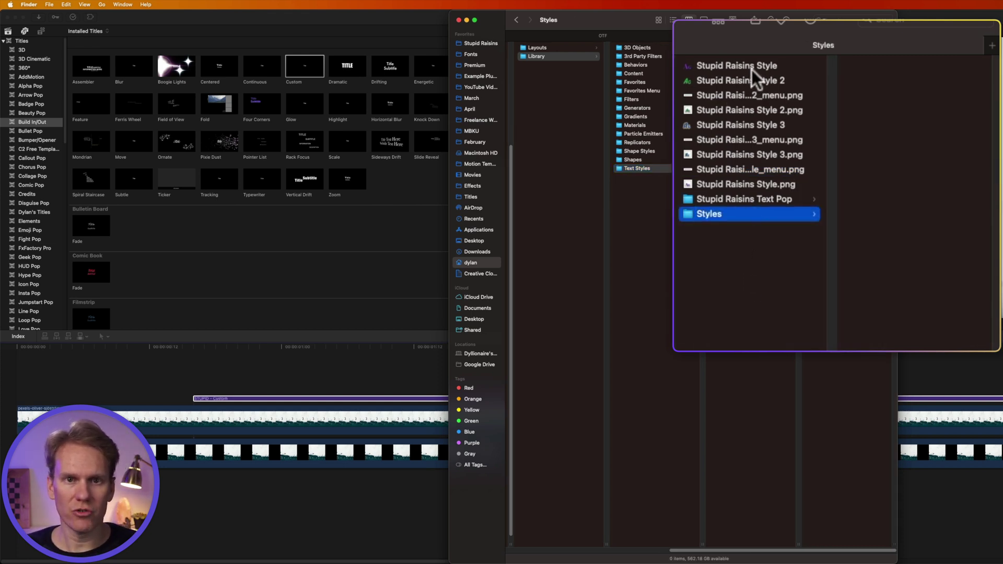
Move the Stupid Raisins Style preset, its menu image and Stupid Raisins Style.png into Styles
drag(751, 70, 719, 212)
click(750, 159)
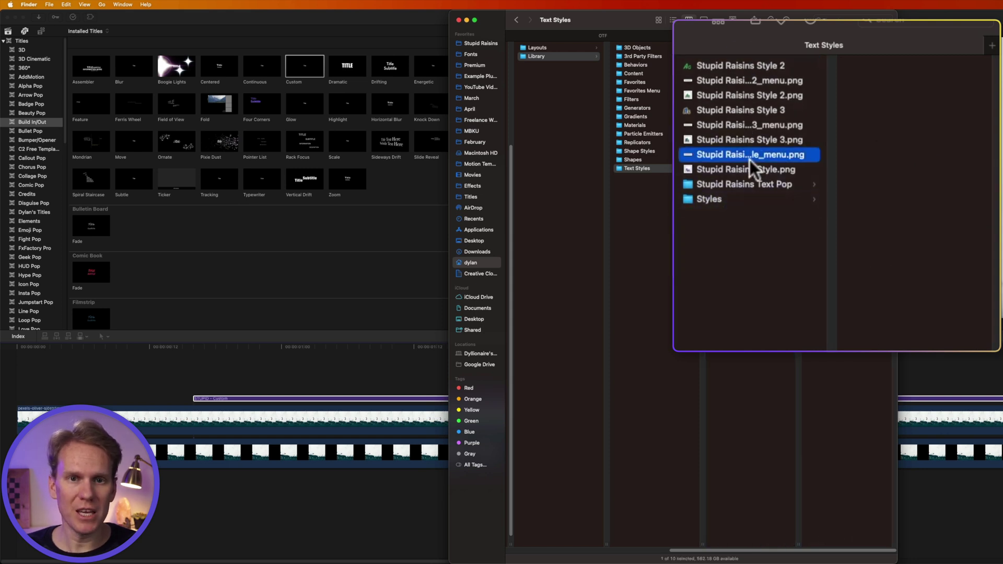
drag(751, 161, 709, 199)
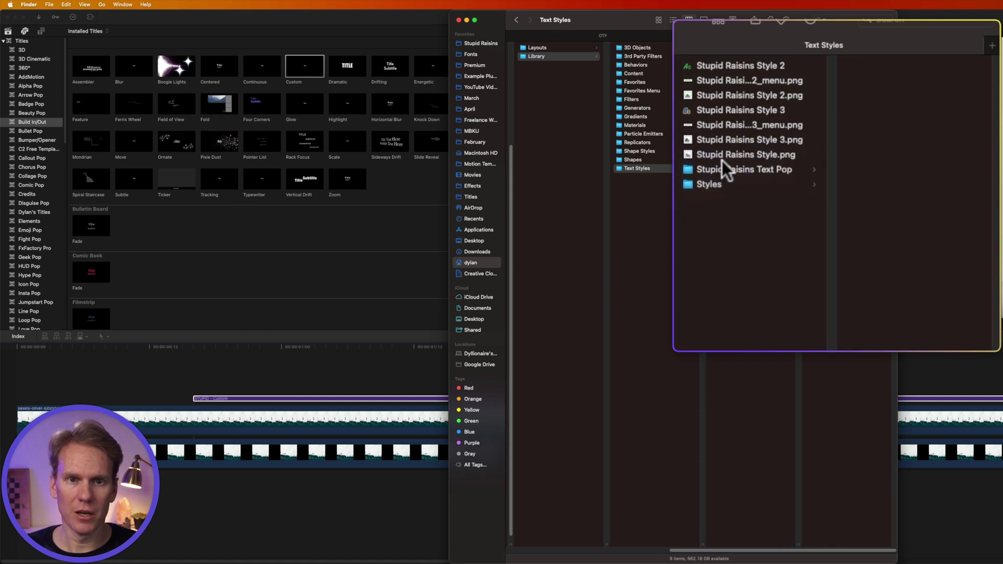
drag(722, 159, 915, 90)
click(757, 75)
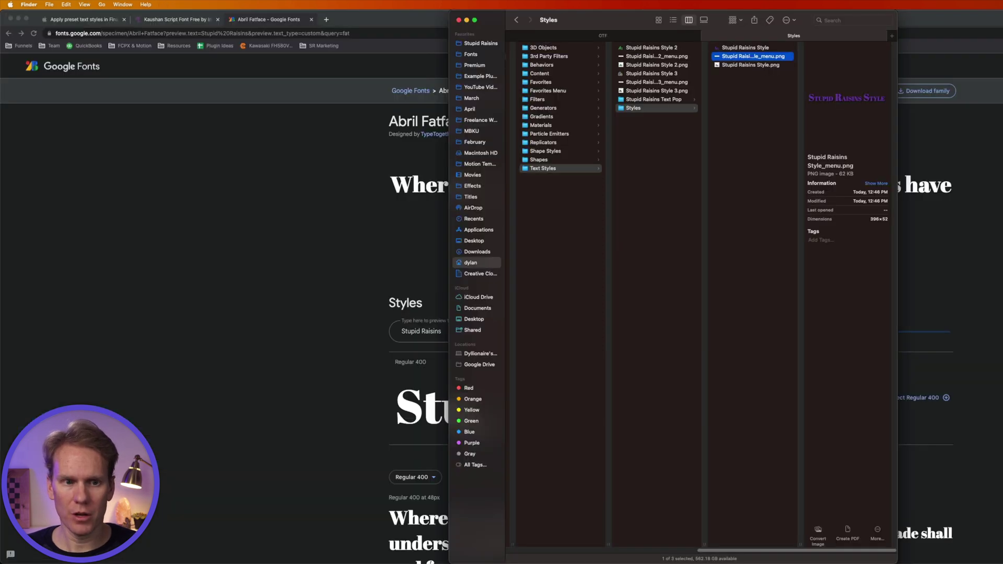
Back in Final Cut Pro, apply Styles > Stupid Raisins Style to the title
key(super+space)
text(final)
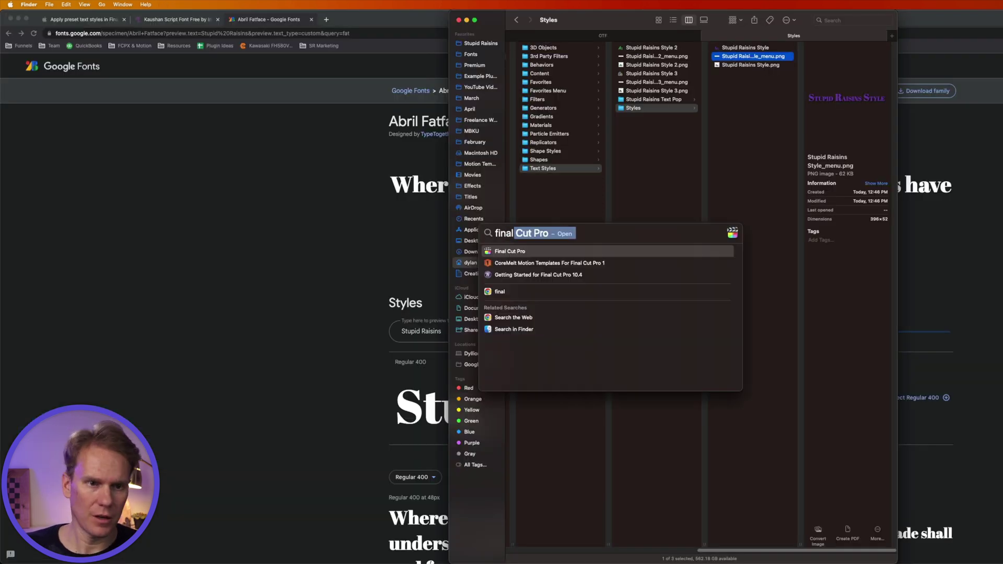
key(Return)
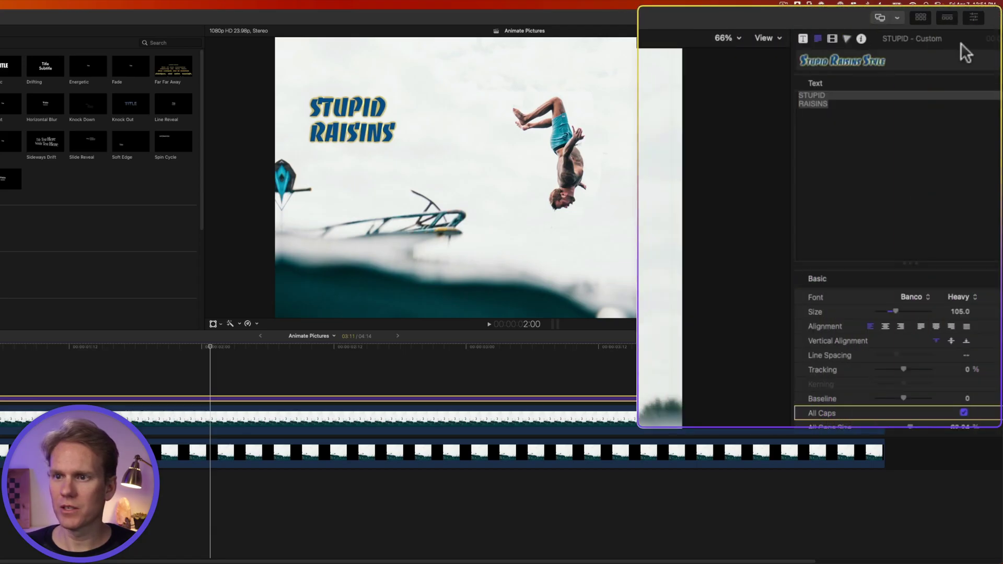
click(946, 36)
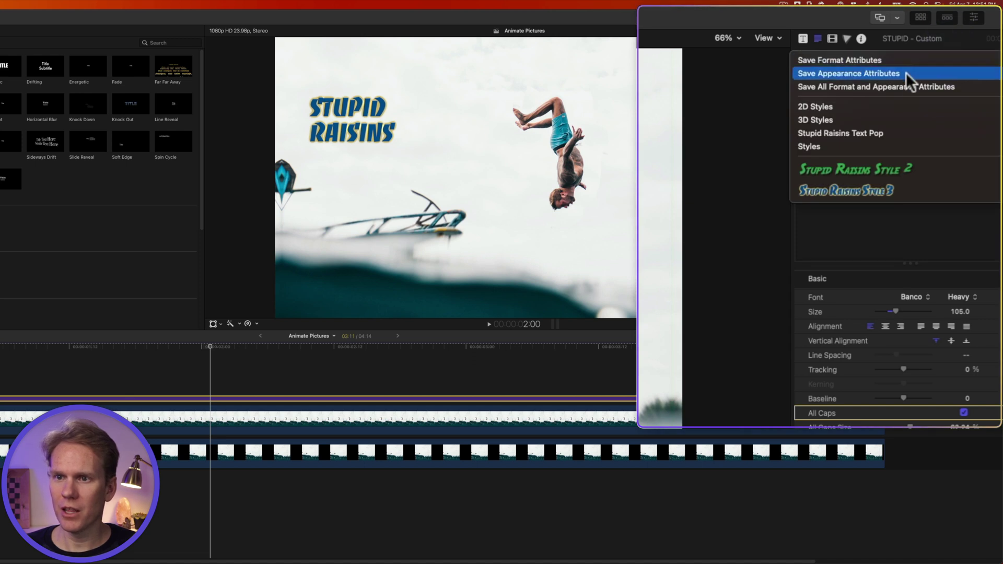
mouse_move(861, 148)
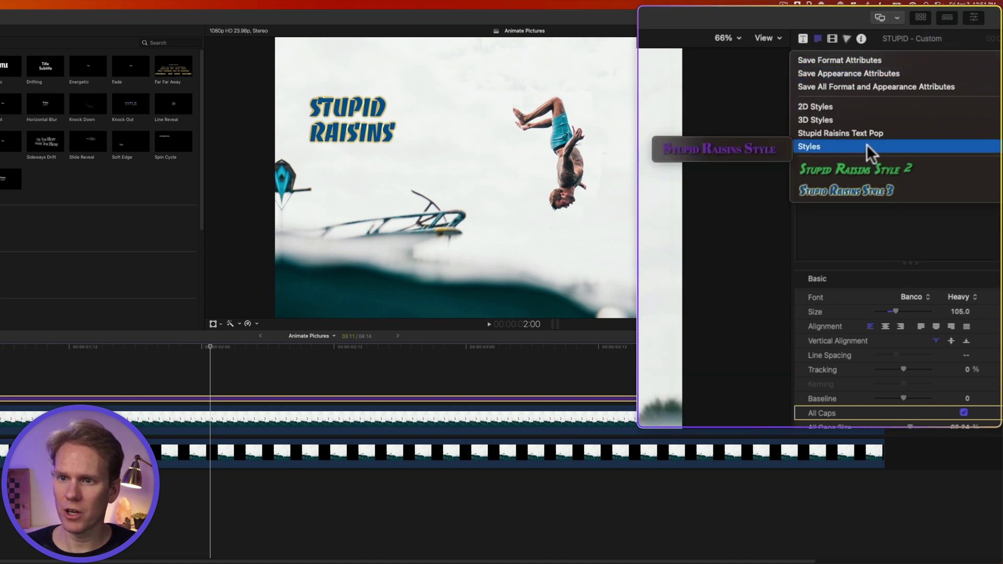
click(729, 151)
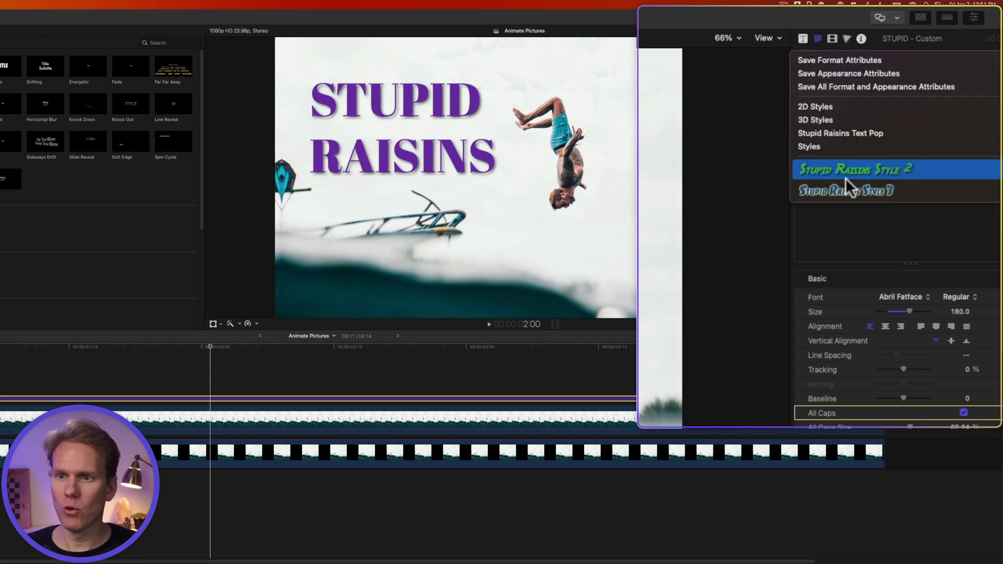
Delete the three Stupid Raisins Style 3 files in Finder, then return to Final Cut Pro
key(super+Tab)
key(super+Tab)
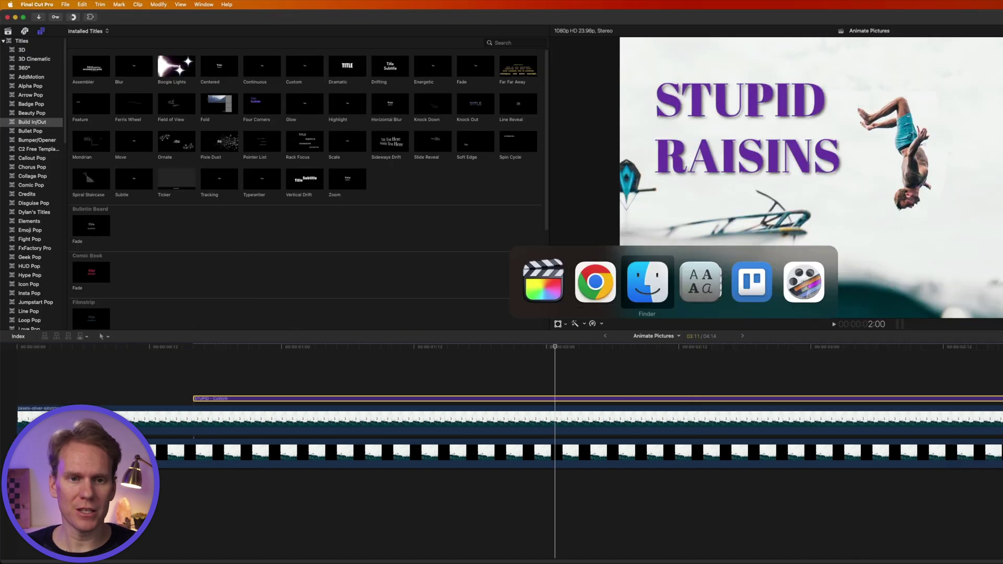
click(713, 111)
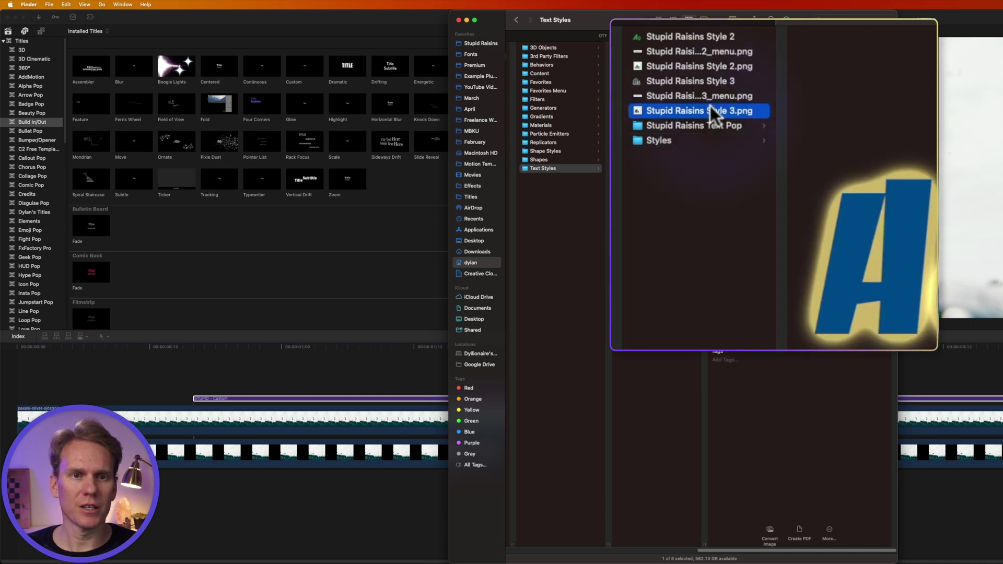
shift+click(708, 97)
shift+click(707, 84)
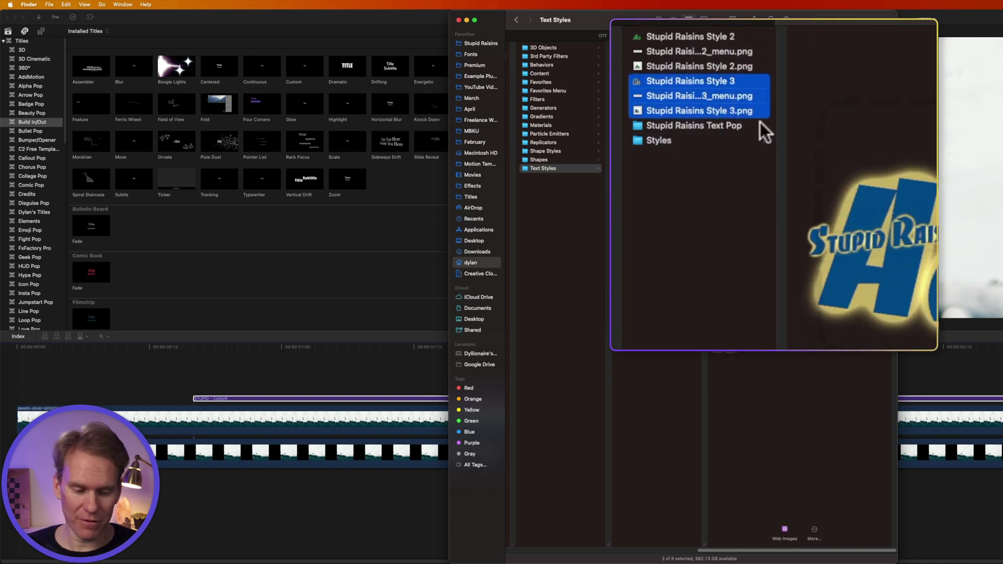
key(super+BackSpace)
key(super+Tab)
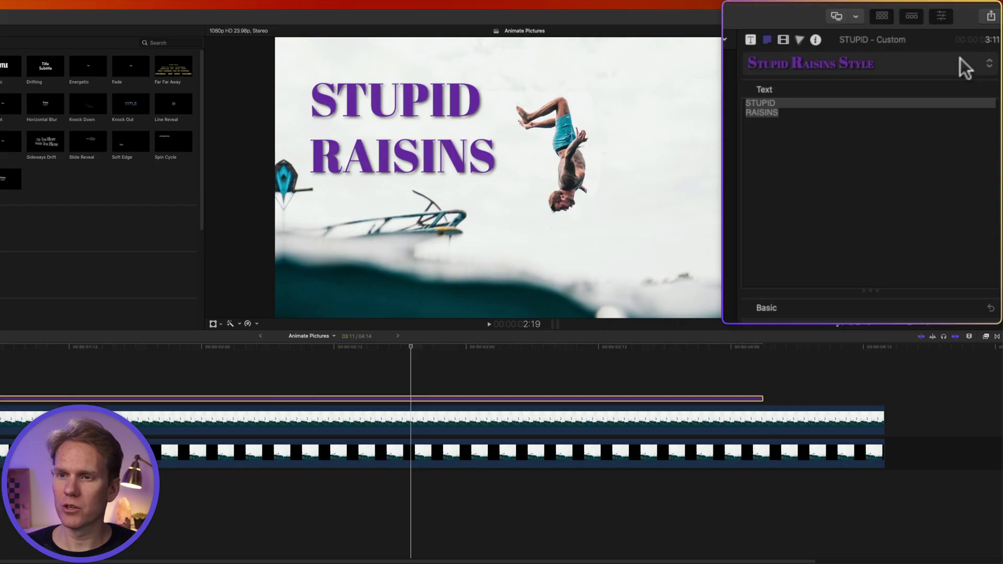
Check the text style presets list to confirm Stupid Raisins Style 3 is gone
click(960, 59)
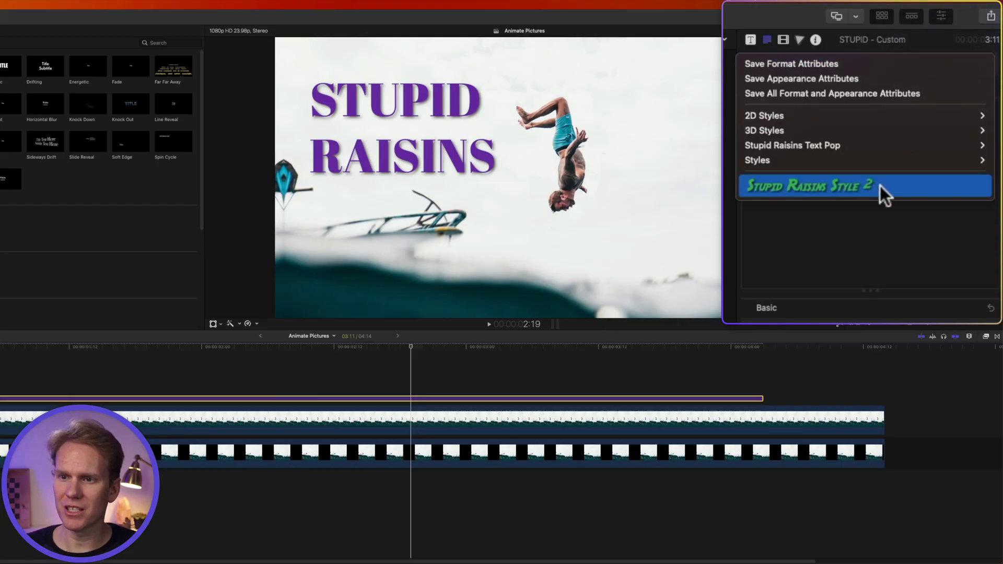